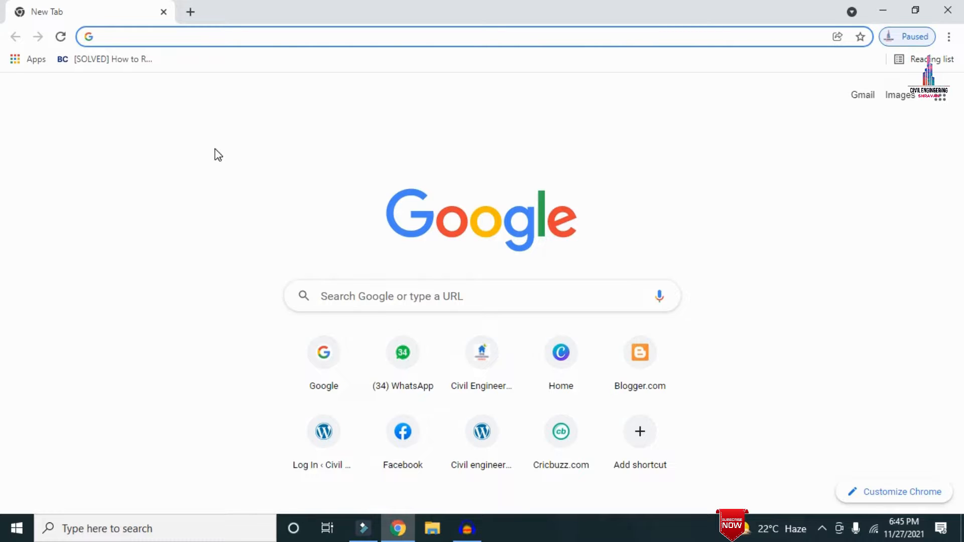
# Open the website civilbasics123.com and look through its home page
pyautogui.write('http://civilbasics123.com/')
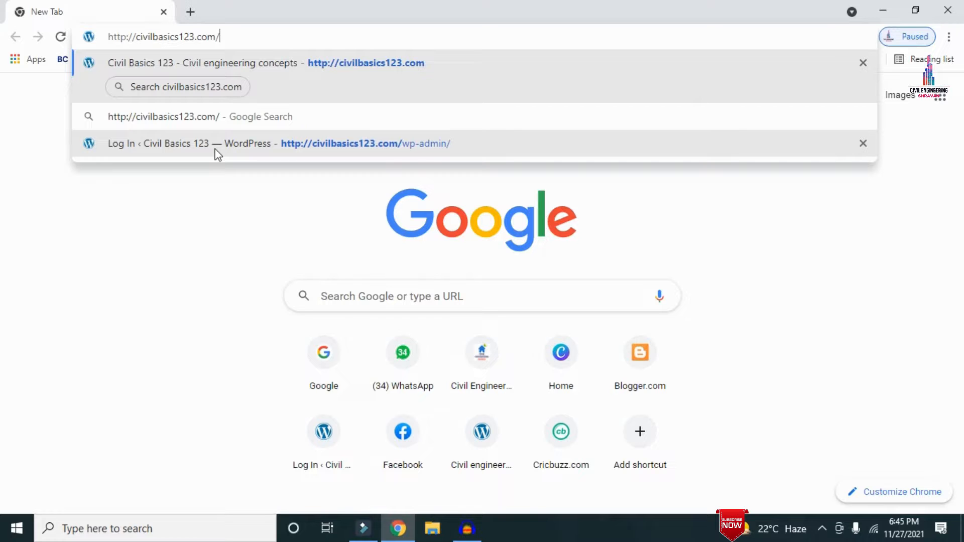
pyautogui.press('Return')
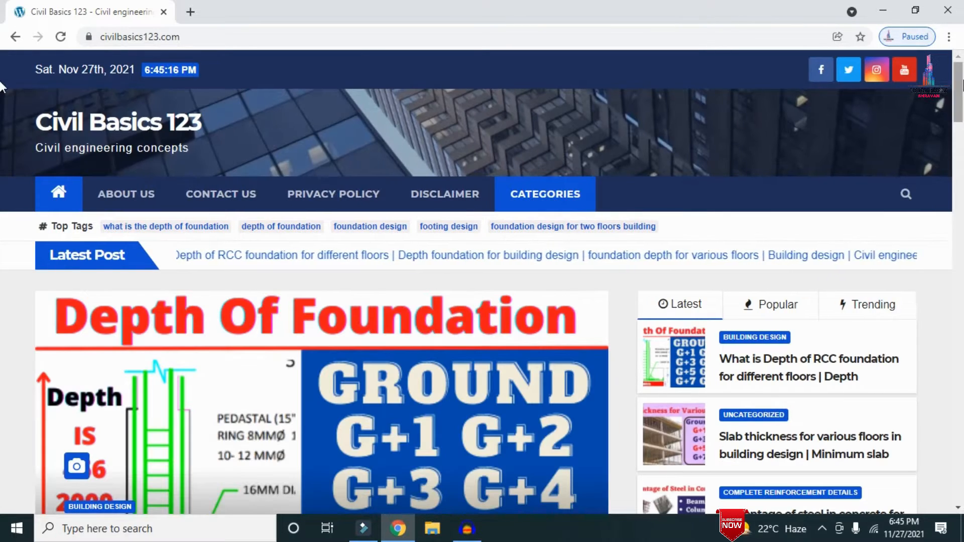
pyautogui.scroll(-7, 2, 86)
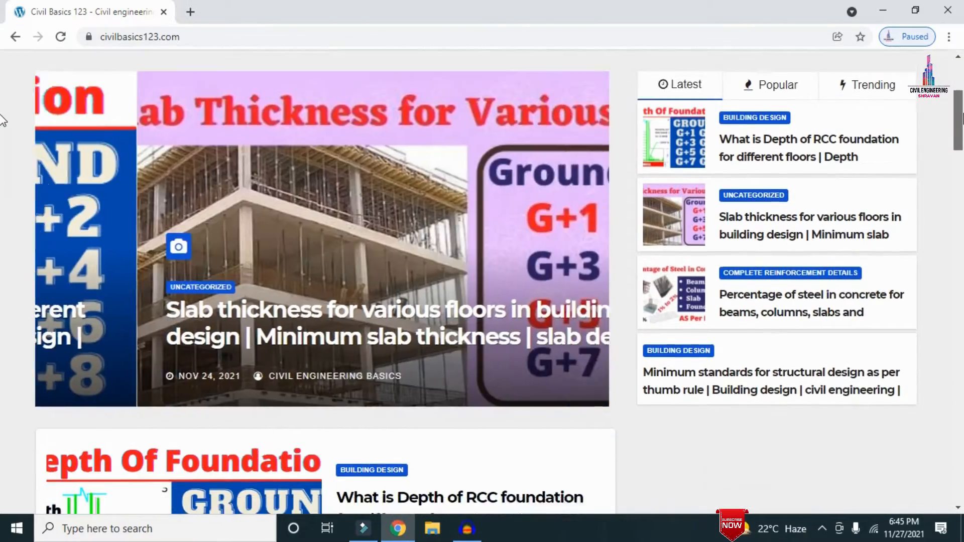
pyautogui.scroll(-4, 2, 146)
pyautogui.scroll(11, 2, 151)
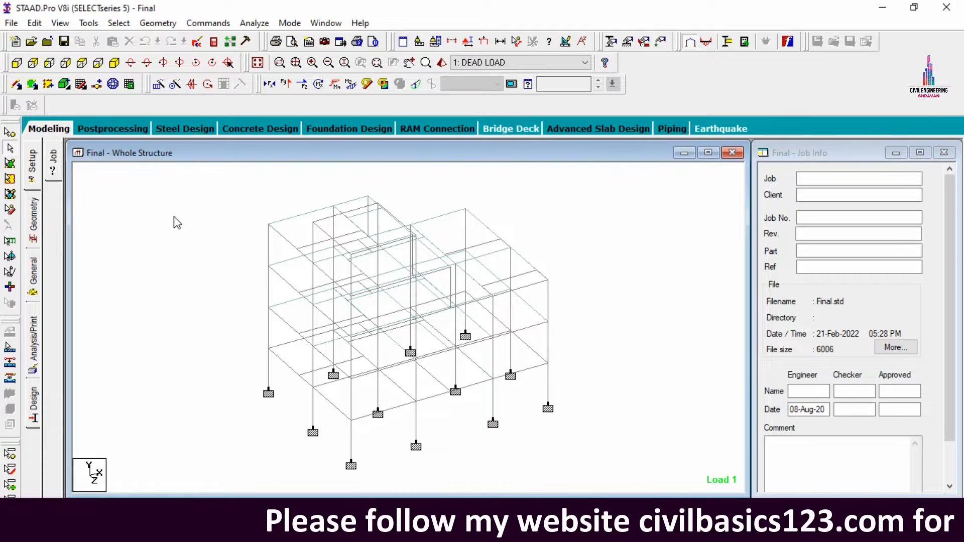
# In STAAD.Pro, inspect the structure's section properties from Plate Thickness through Rect 0.23x0.23, highlighting each one's assigned members
pyautogui.click(34, 284)
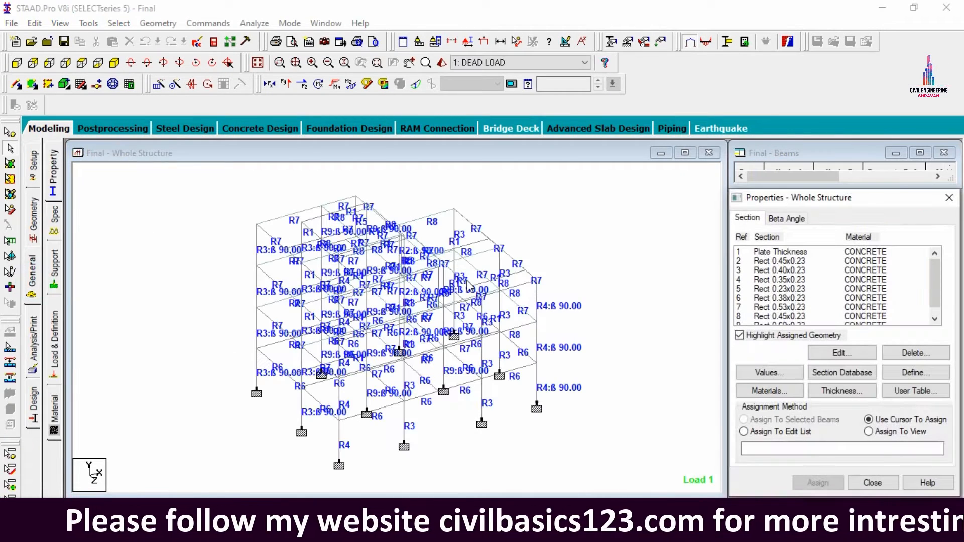
pyautogui.scroll(-1, 791, 271)
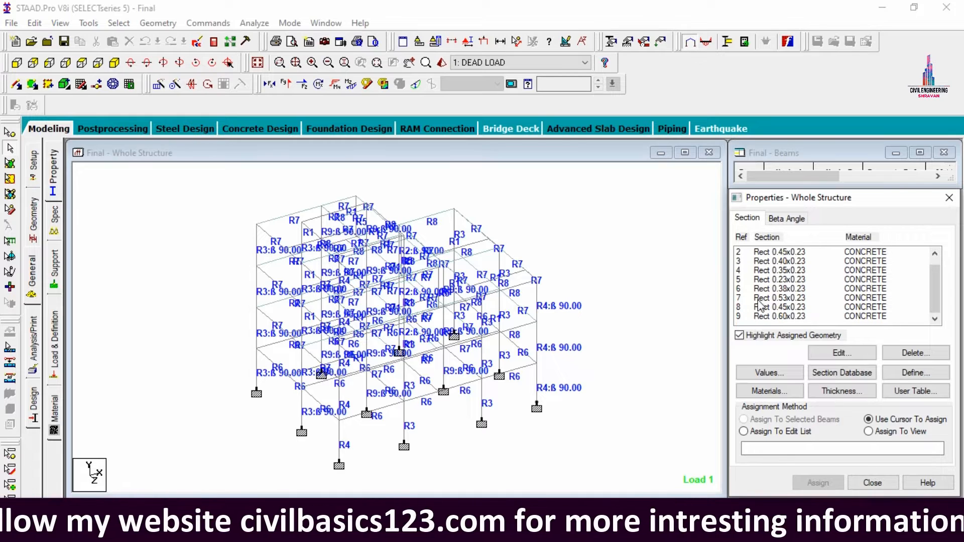
pyautogui.scroll(1, 787, 318)
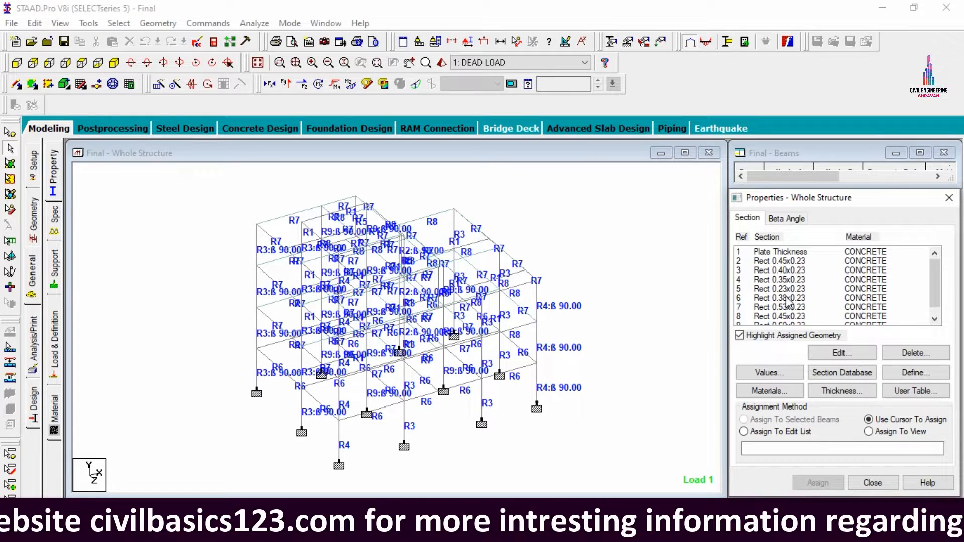
pyautogui.click(792, 254)
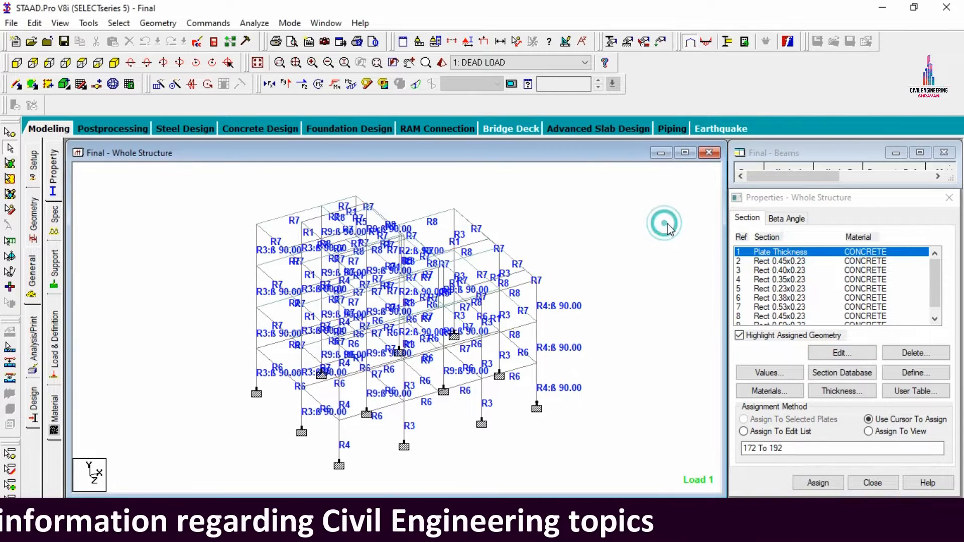
pyautogui.click(786, 262)
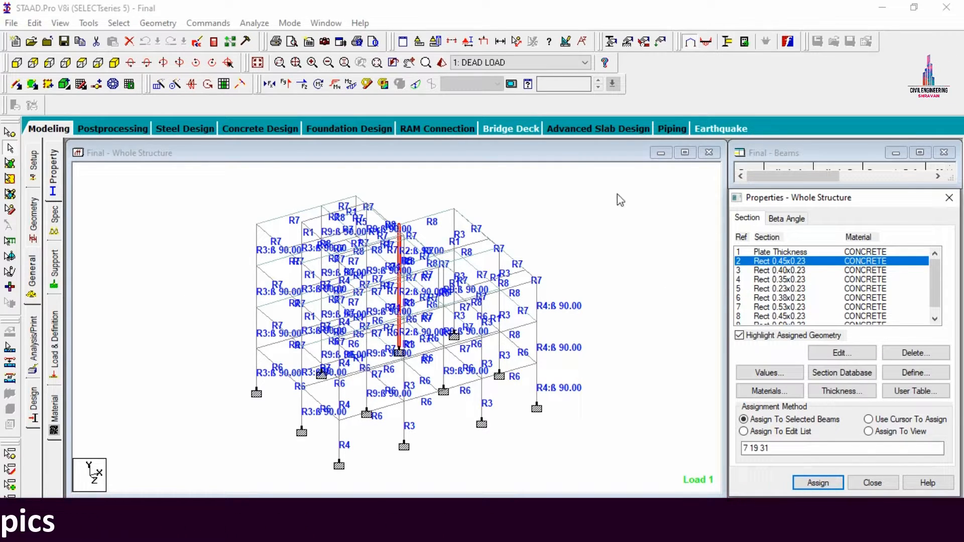
pyautogui.click(793, 272)
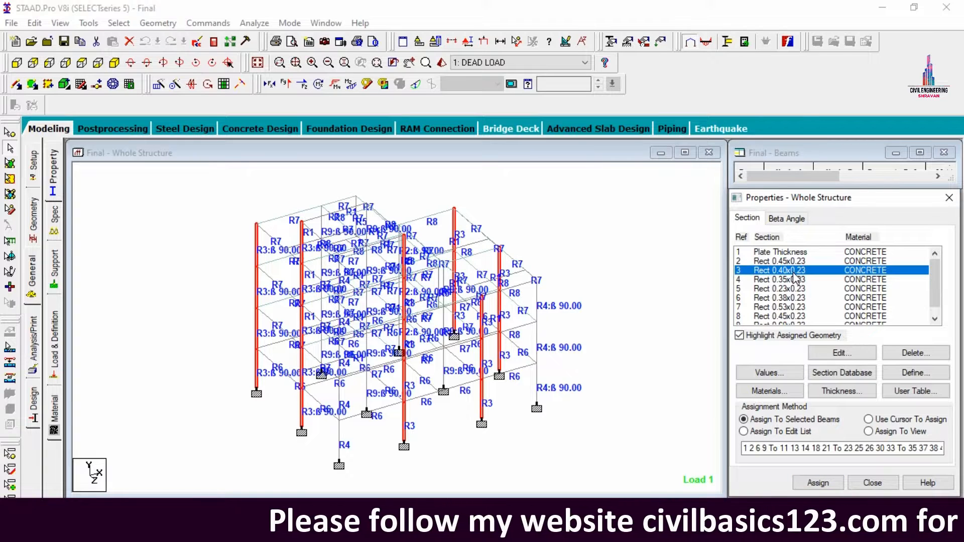
pyautogui.click(795, 282)
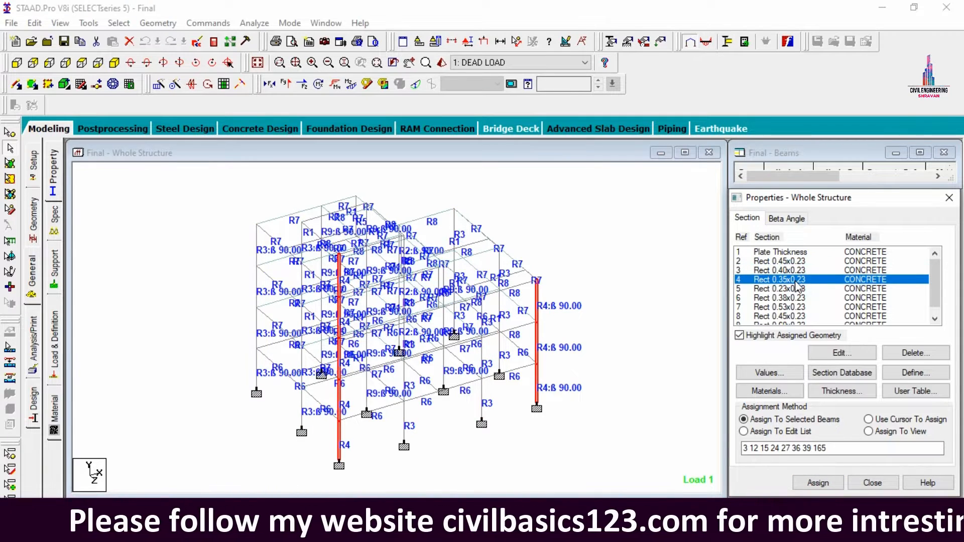
pyautogui.click(796, 289)
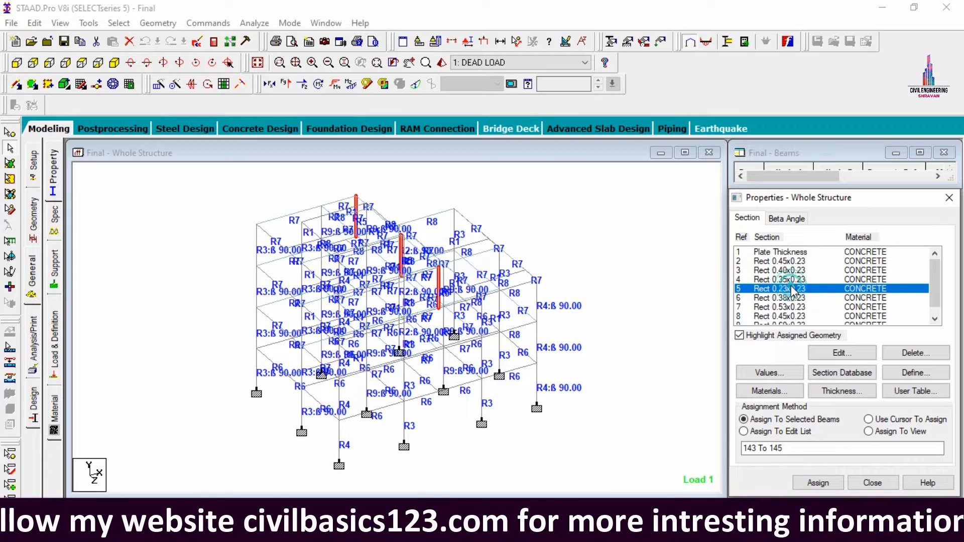
# Highlight the members assigned to sections 6 to 9, Rect 0.38x0.23 through Rect 0.60x0.23, and clear the selection
pyautogui.scroll(-1, 792, 296)
pyautogui.click(793, 290)
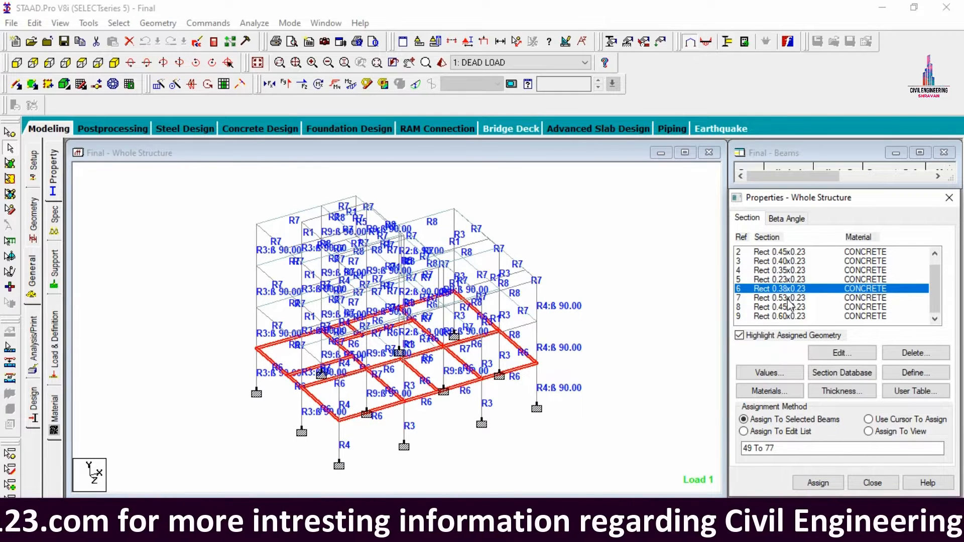
pyautogui.click(789, 299)
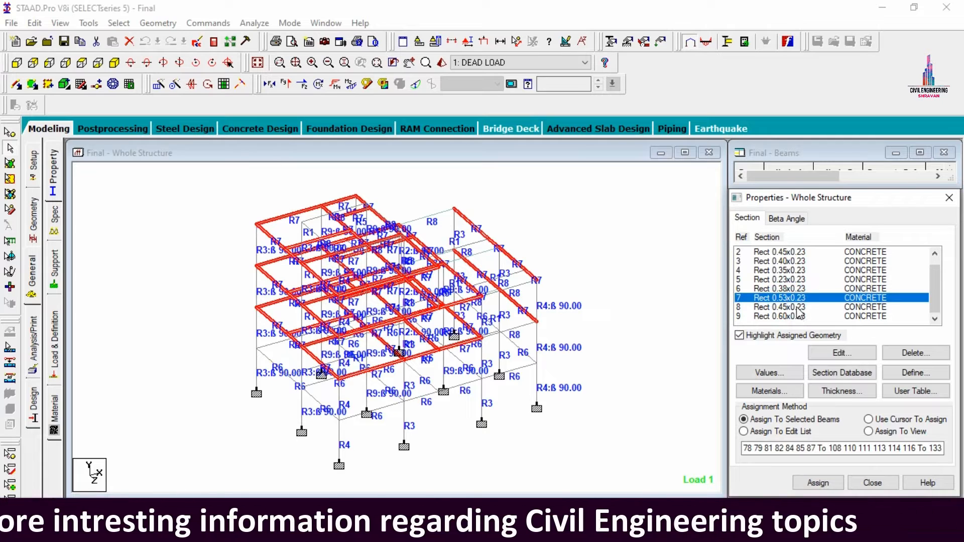
pyautogui.click(798, 309)
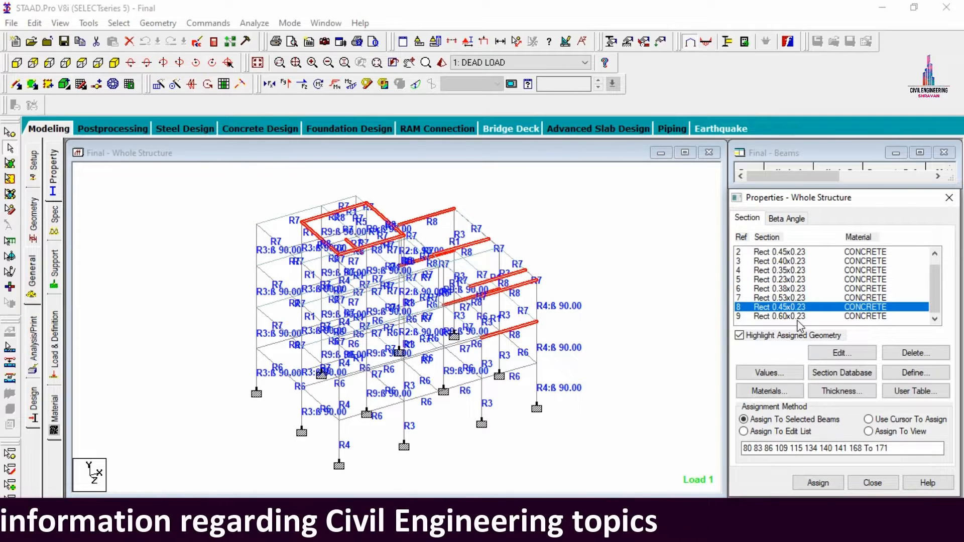
pyautogui.click(799, 318)
pyautogui.click(631, 221)
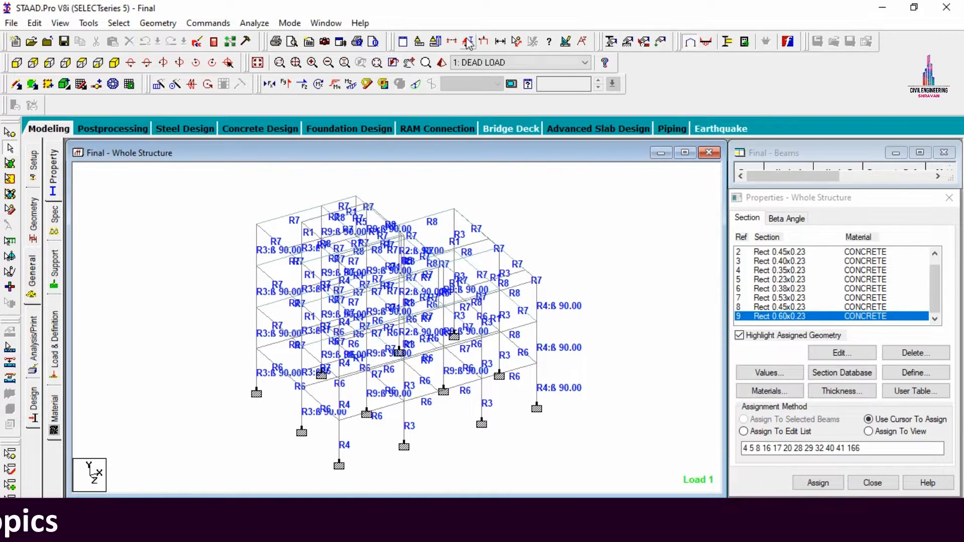
# Show the structure in a maximized 3D rendered view and examine its columns, beams and slabs from several sides
pyautogui.click(441, 62)
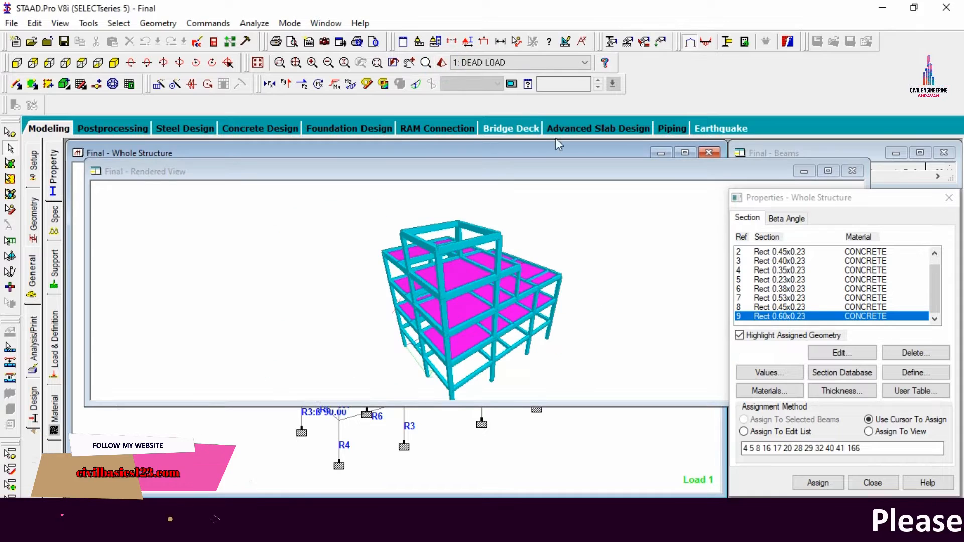
pyautogui.click(828, 171)
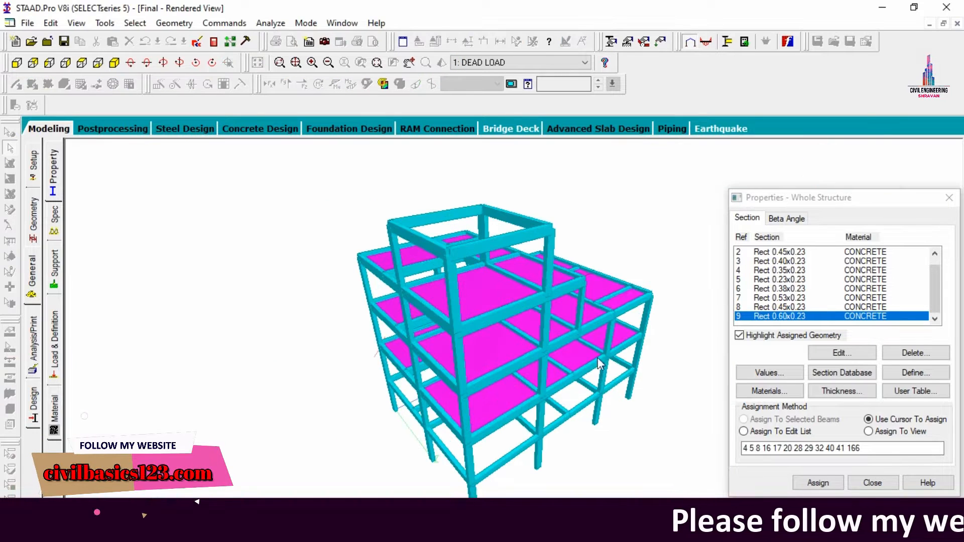
pyautogui.moveTo(590, 413); pyautogui.dragTo(214, 363)
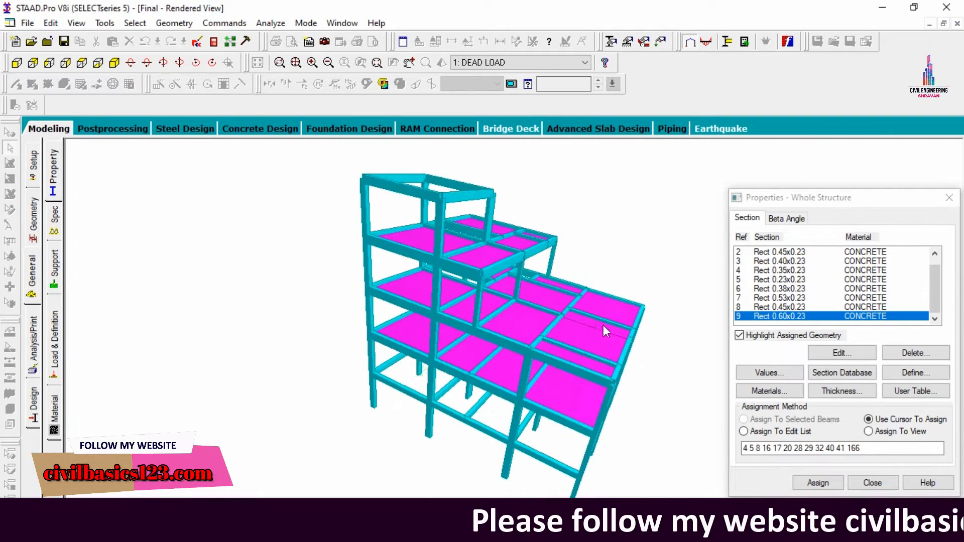
pyautogui.moveTo(660, 333); pyautogui.dragTo(340, 277)
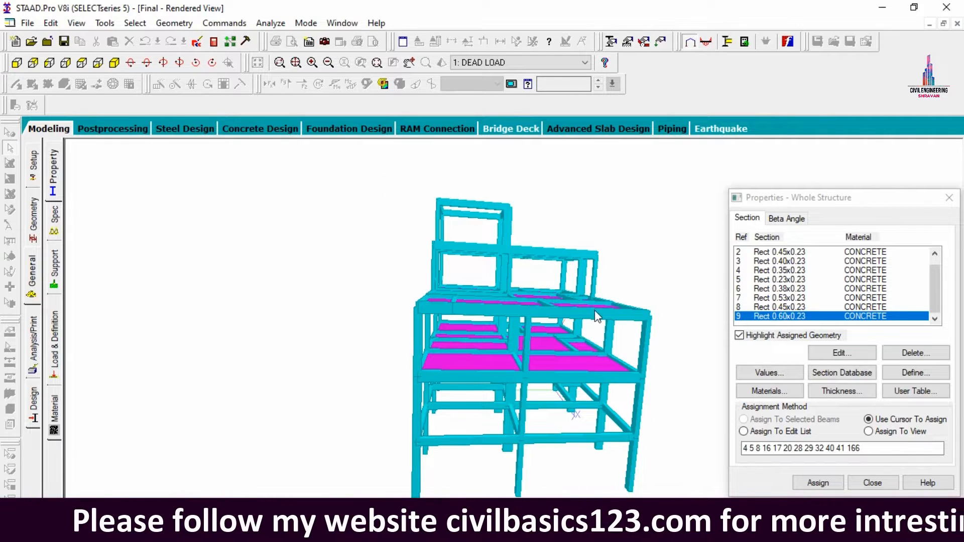
pyautogui.moveTo(597, 314); pyautogui.dragTo(496, 234)
pyautogui.moveTo(295, 223); pyautogui.dragTo(320, 168)
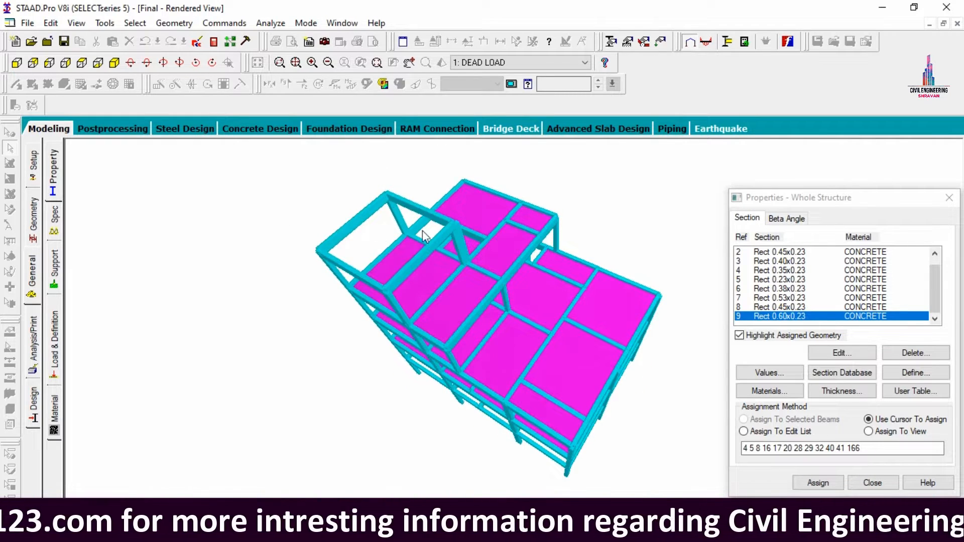
pyautogui.moveTo(442, 333); pyautogui.dragTo(514, 269)
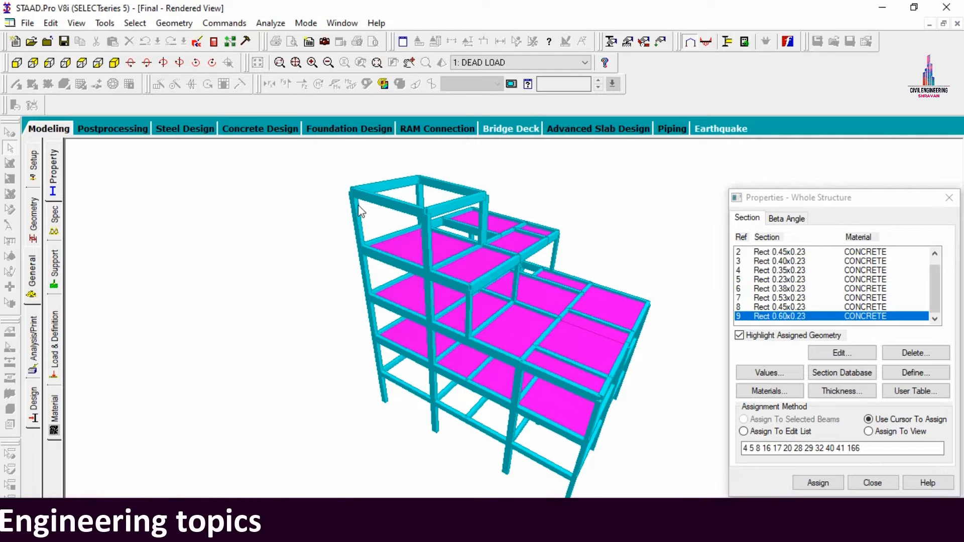
# Return to the whole-structure model and expand the DEAD LOAD case in the load definitions
pyautogui.click(45, 130)
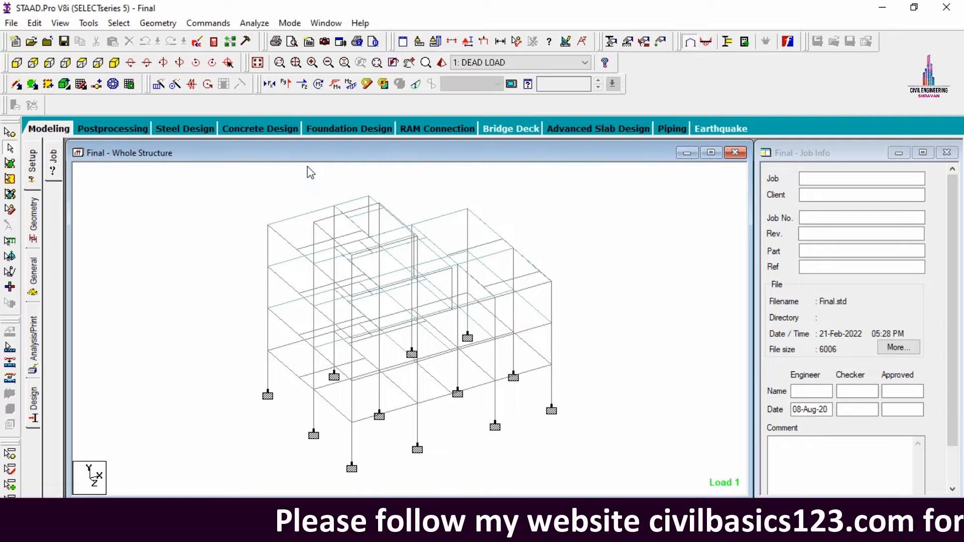
pyautogui.click(38, 300)
pyautogui.click(55, 334)
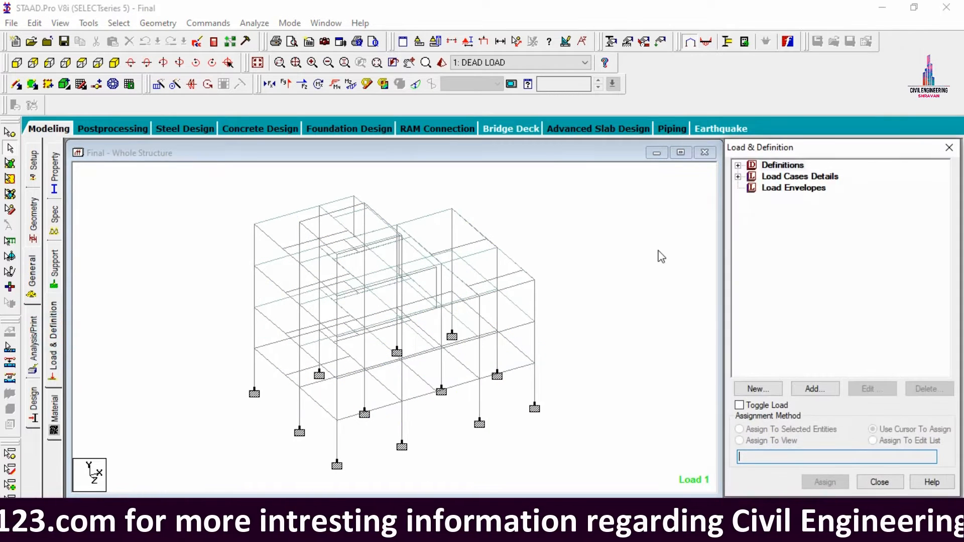
pyautogui.click(738, 176)
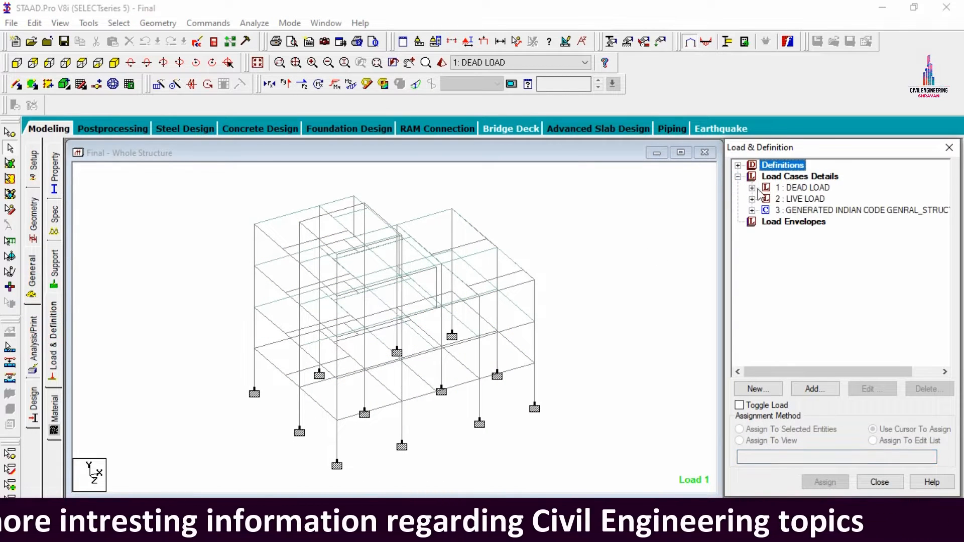
pyautogui.click(752, 188)
# Highlight the dead load's self-weight and its uniform member loads of -13.8, -6.9 and -2.2 kN/m on the structure
pyautogui.click(832, 198)
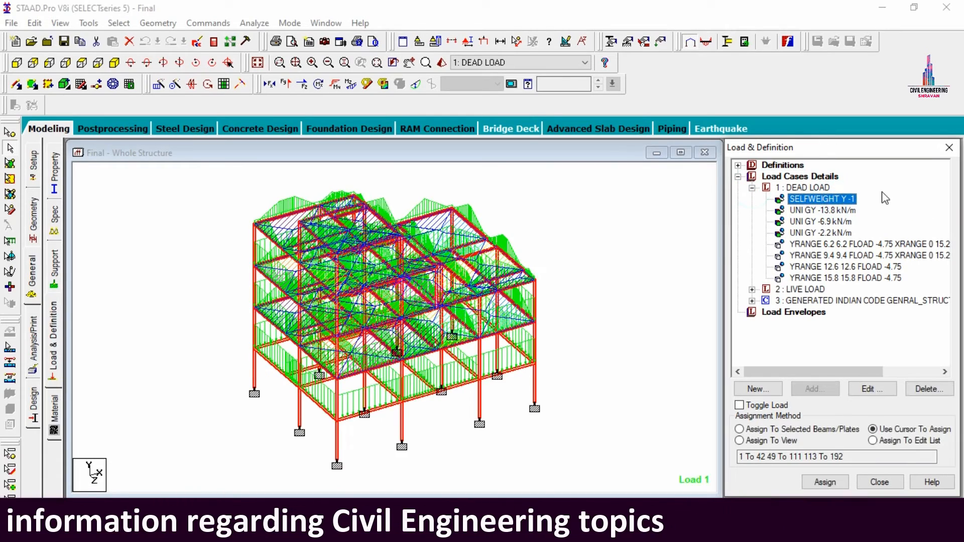
pyautogui.click(852, 210)
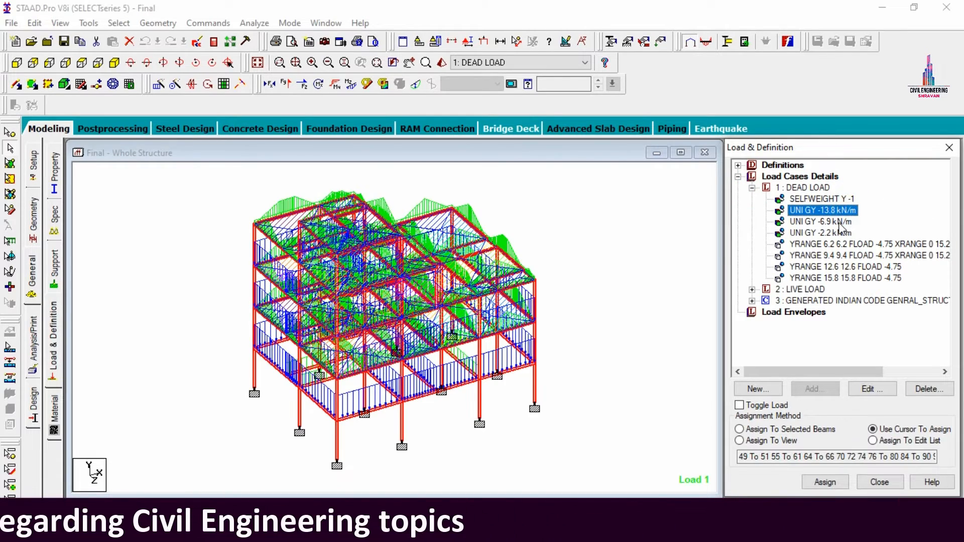
pyautogui.click(839, 222)
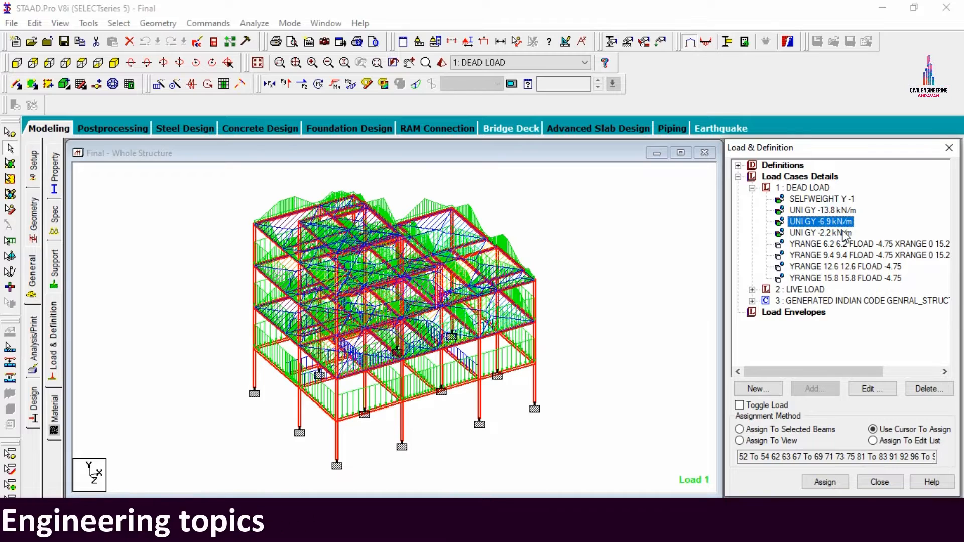
pyautogui.click(845, 233)
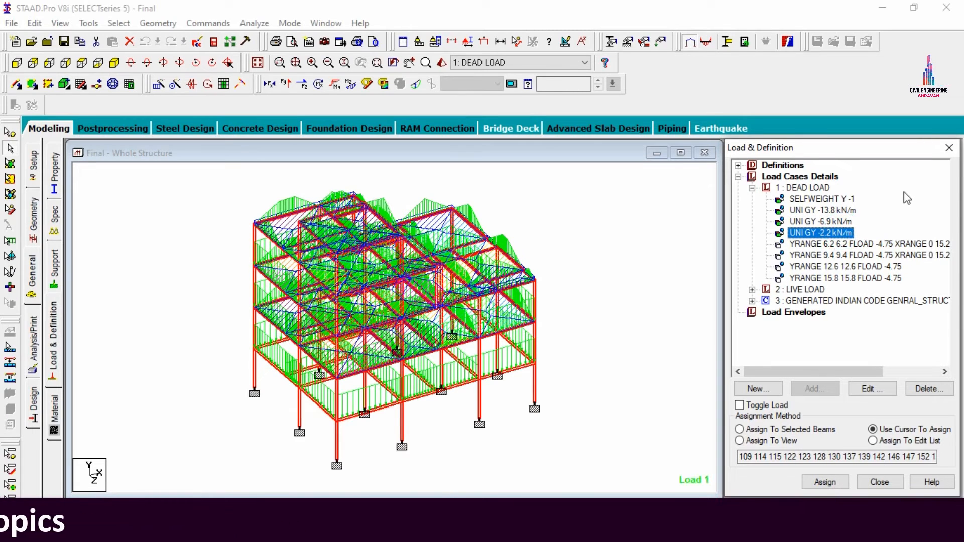
# Inspect the parameters of the dead floor load at Y range 6.2 m and close them without changes
pyautogui.click(892, 244)
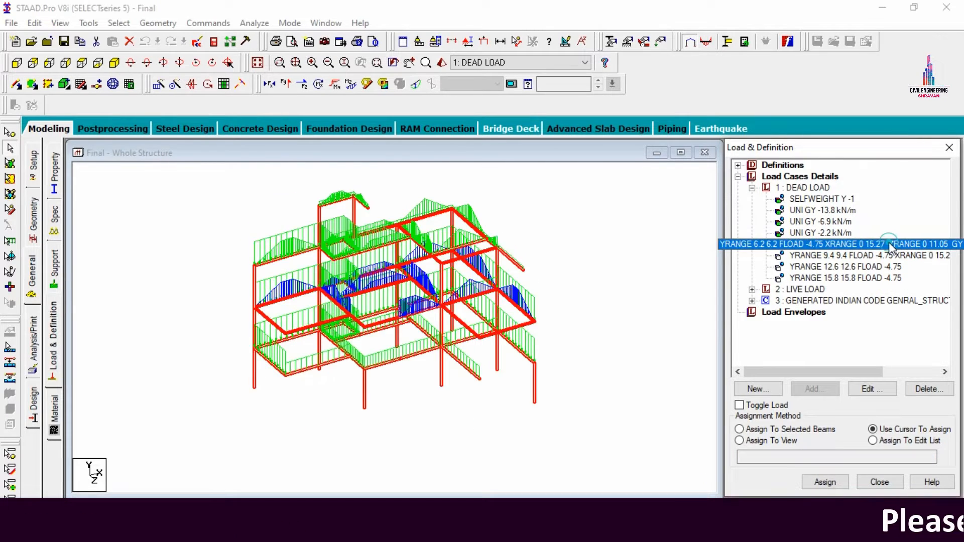
pyautogui.click(875, 391)
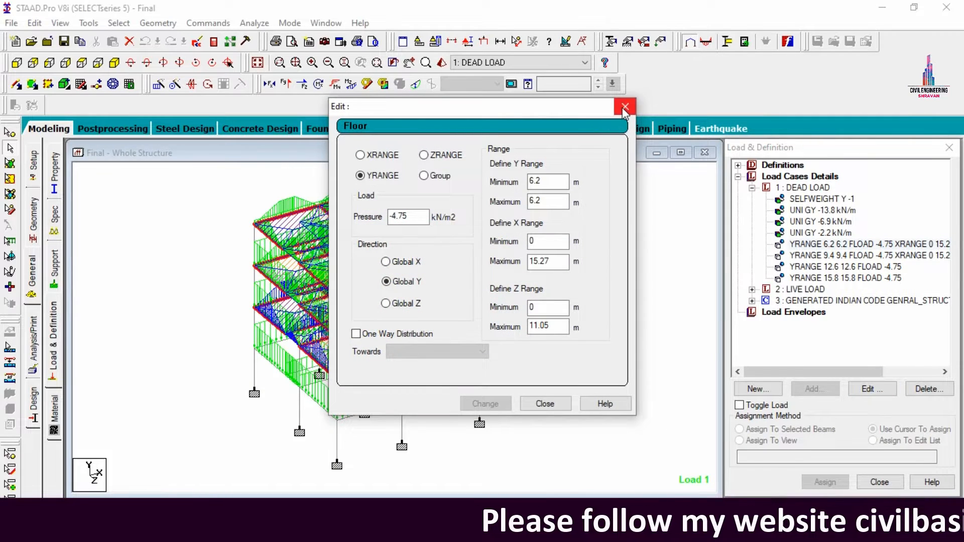
pyautogui.click(625, 107)
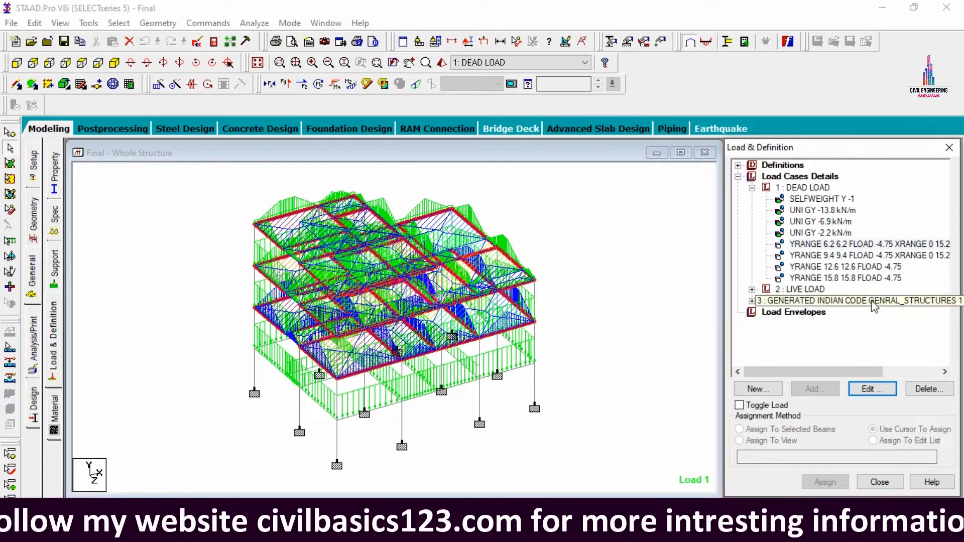
# Highlight the dead floor loads at Y ranges 9.4, 12.6 and 15.8 m on the structure
pyautogui.click(854, 256)
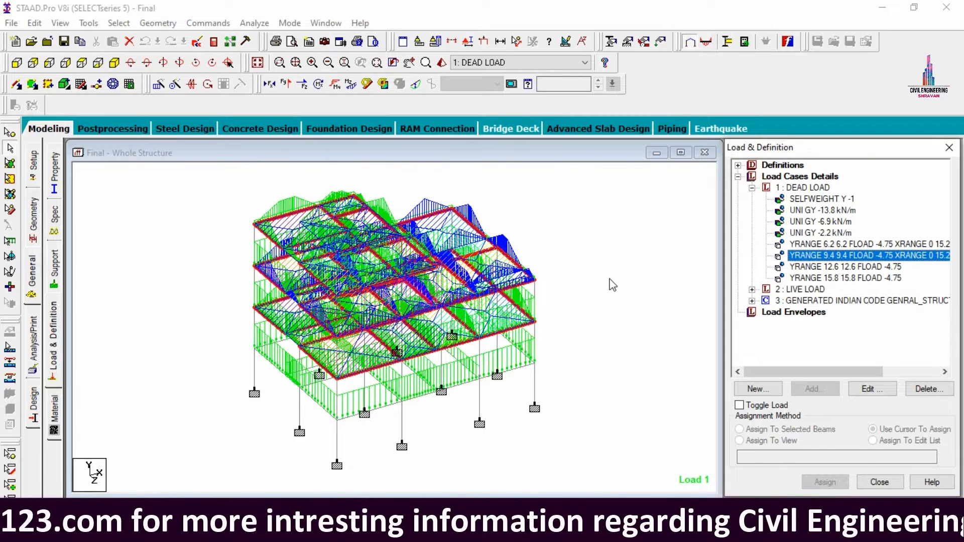
pyautogui.click(892, 268)
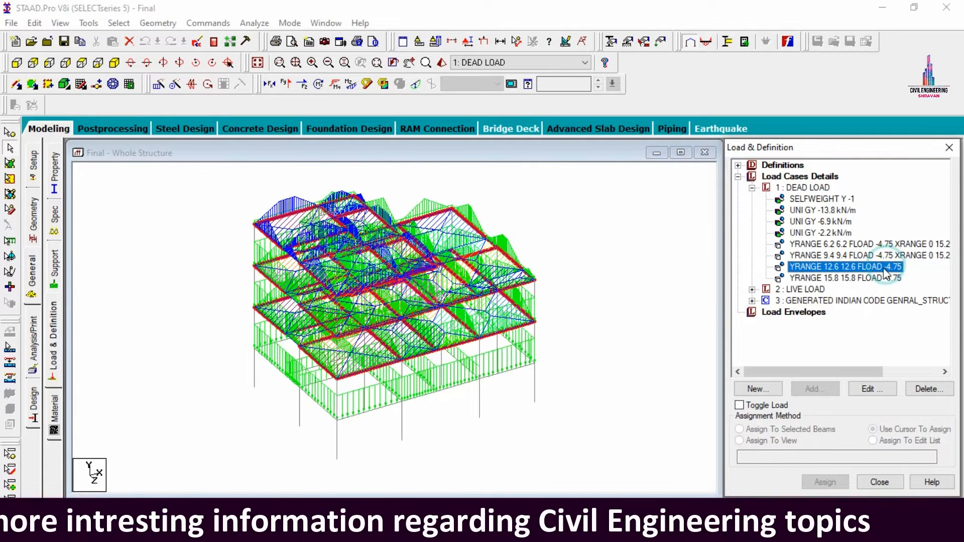
pyautogui.click(859, 278)
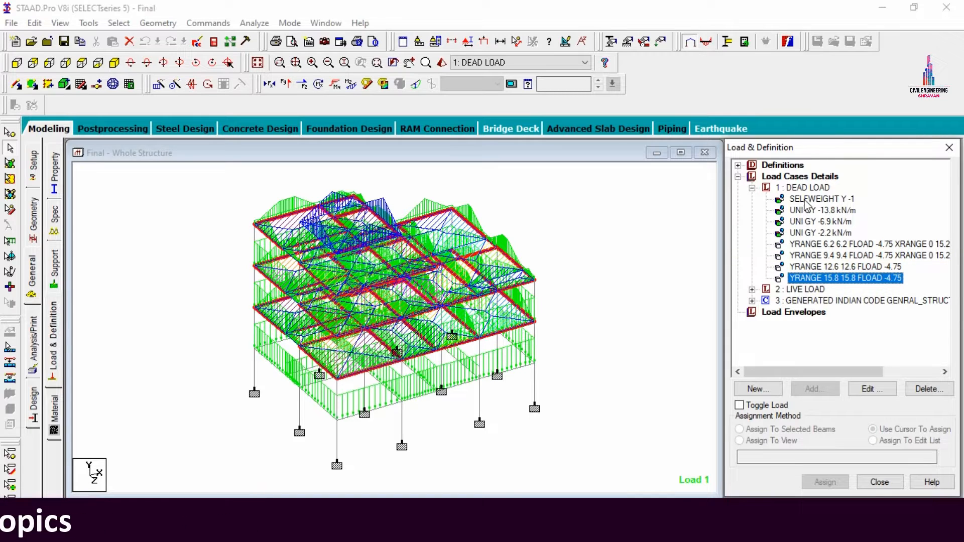
# Expand the LIVE LOAD case and highlight its floor loads at Y ranges 6.2, 9.4 and 12.6 m on the structure
pyautogui.click(751, 289)
pyautogui.click(799, 301)
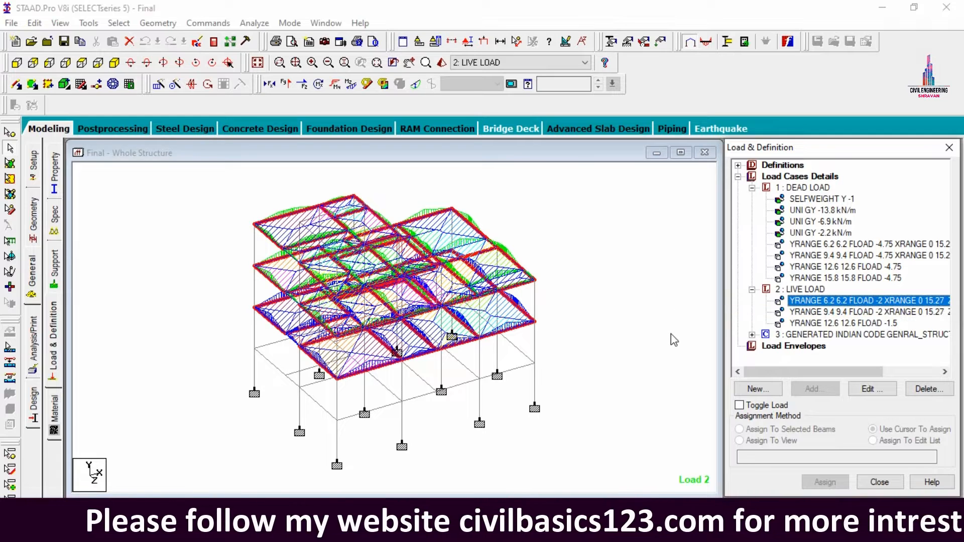
pyautogui.click(882, 312)
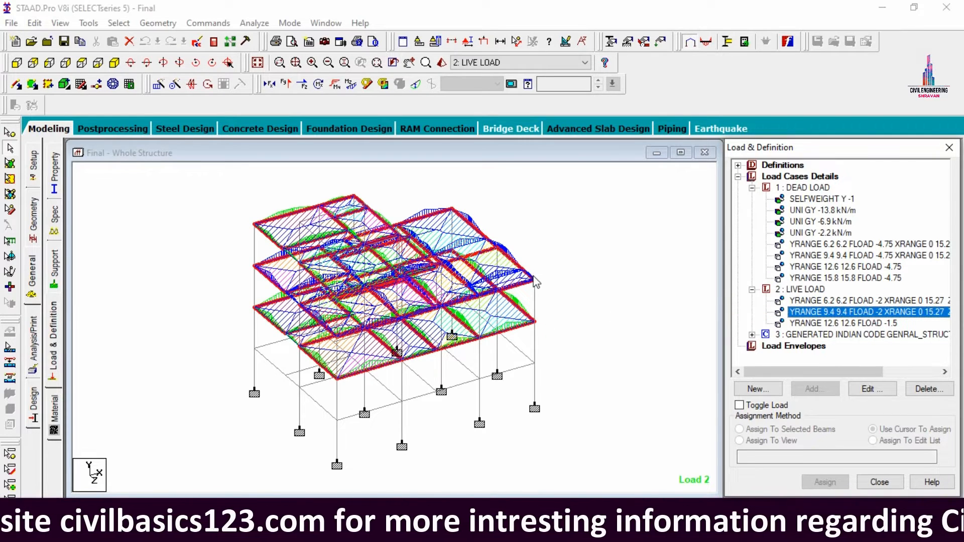
pyautogui.click(808, 323)
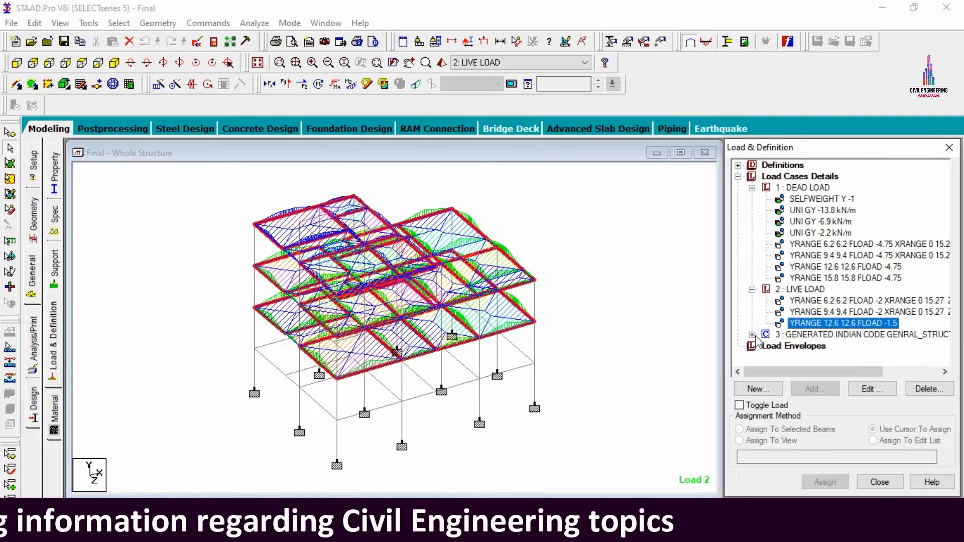
# Expand the generated Indian code load combination, inspect its 1.5 x Load 1 and 1.5 x Load 2 components, and clear the member selection
pyautogui.click(752, 334)
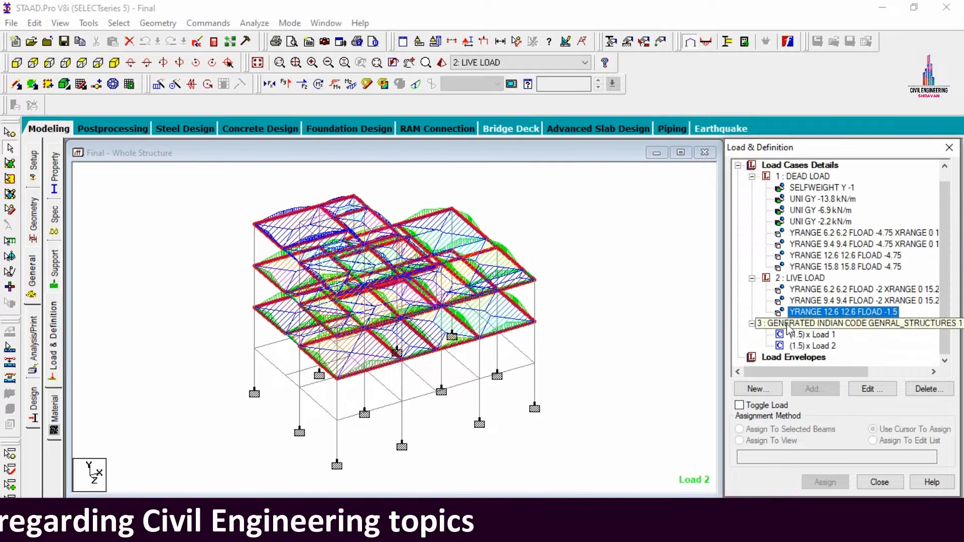
pyautogui.click(823, 335)
pyautogui.click(819, 355)
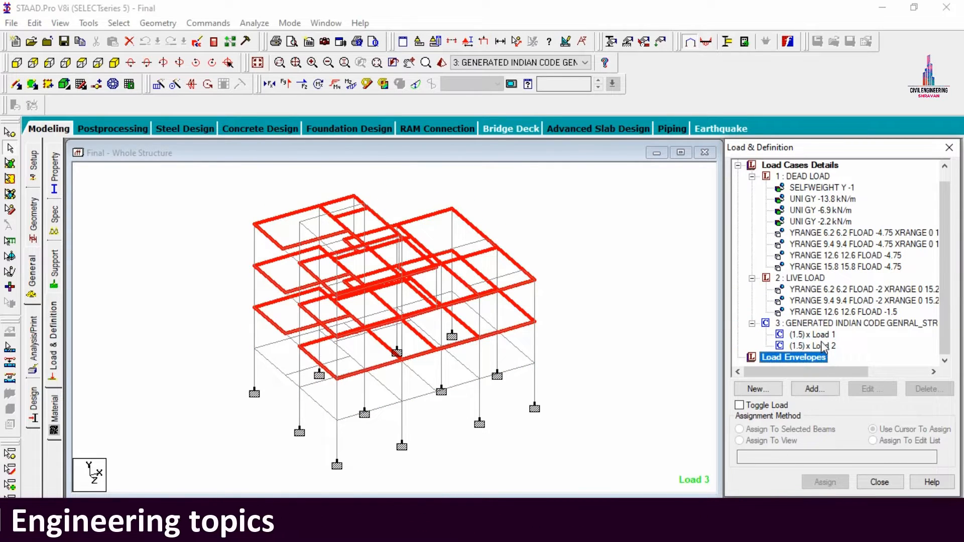
pyautogui.click(823, 335)
pyautogui.click(823, 346)
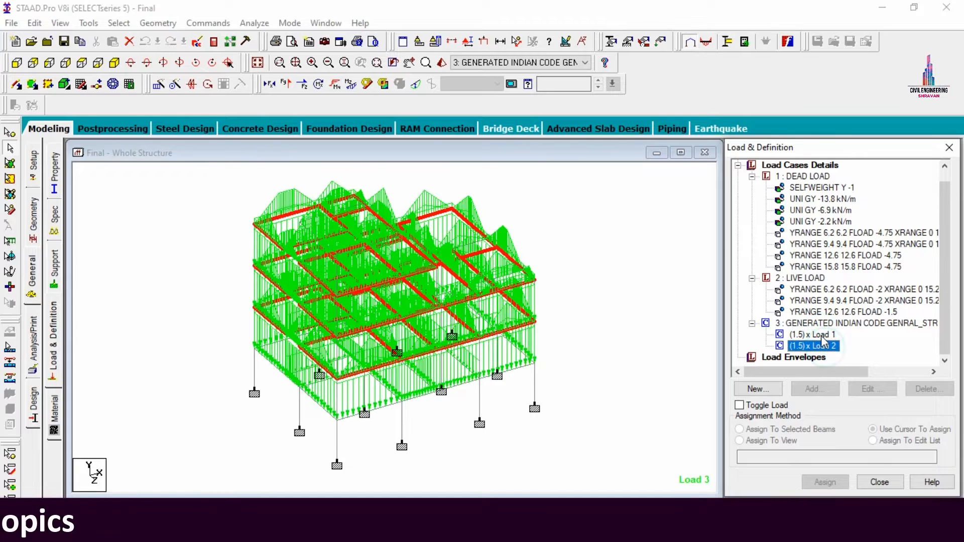
pyautogui.click(816, 335)
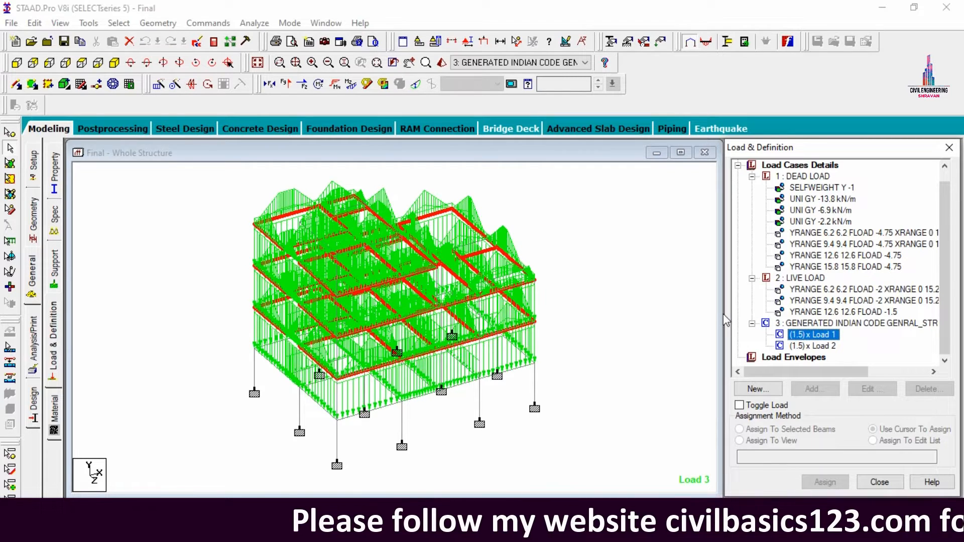
pyautogui.click(551, 220)
# Display the model's analysis commands without adding any, and run the analysis, saving the modified structure
pyautogui.click(32, 346)
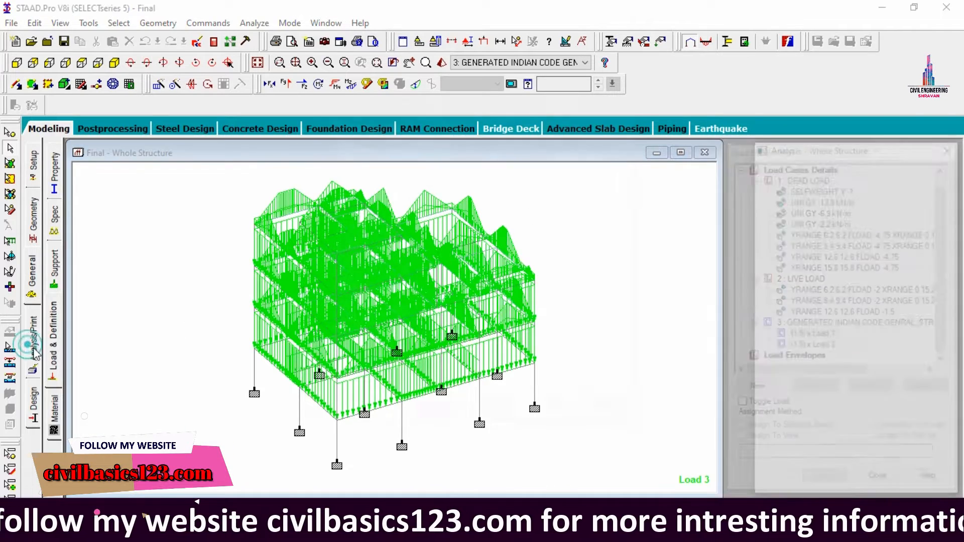
pyautogui.click(452, 415)
pyautogui.click(555, 413)
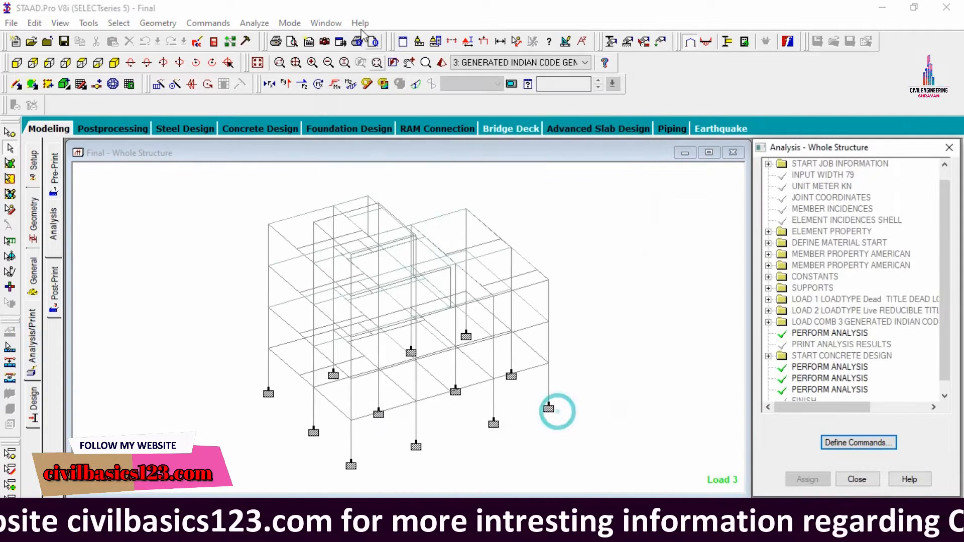
pyautogui.click(254, 23)
pyautogui.click(271, 37)
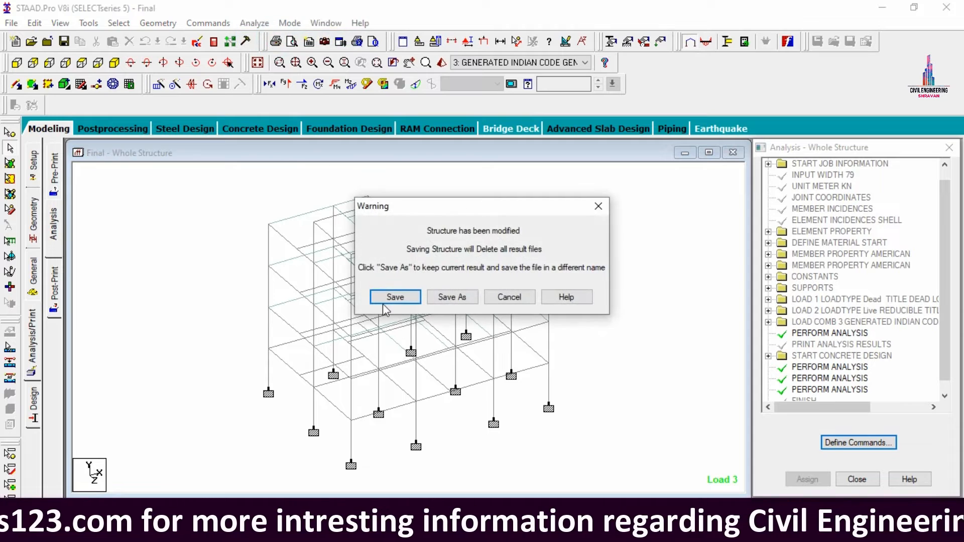
pyautogui.click(384, 302)
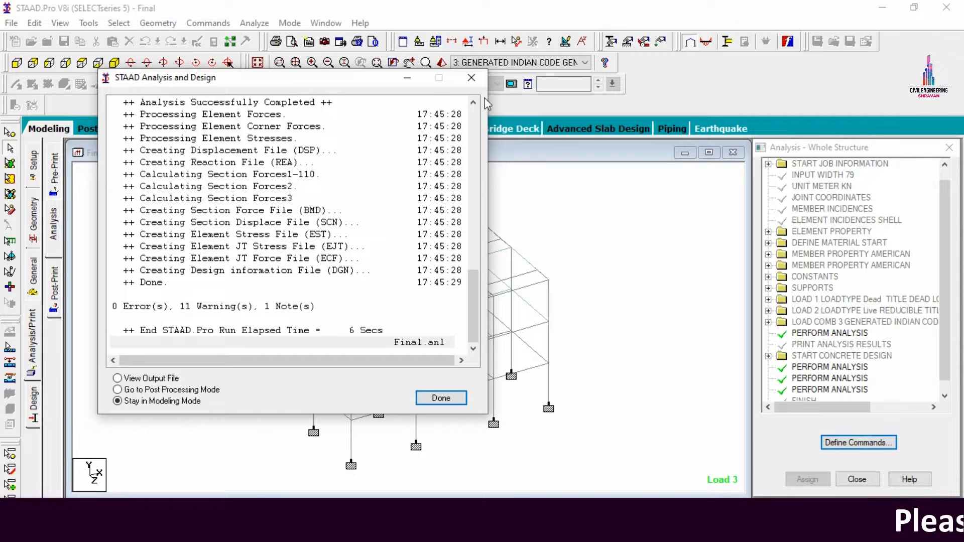
# Finish the analysis run by going to post-processing mode with the dead, live and combination load cases included in the results
pyautogui.click(198, 390)
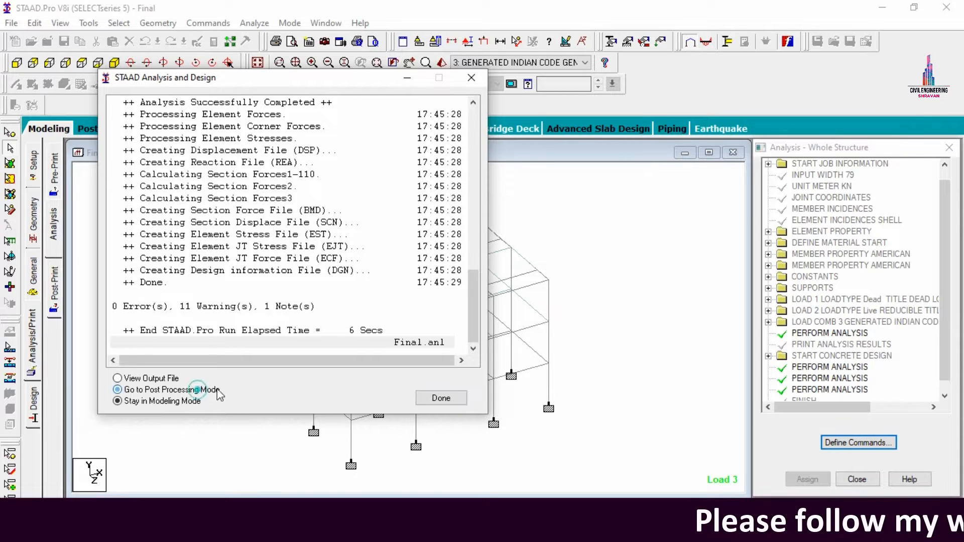
pyautogui.click(440, 398)
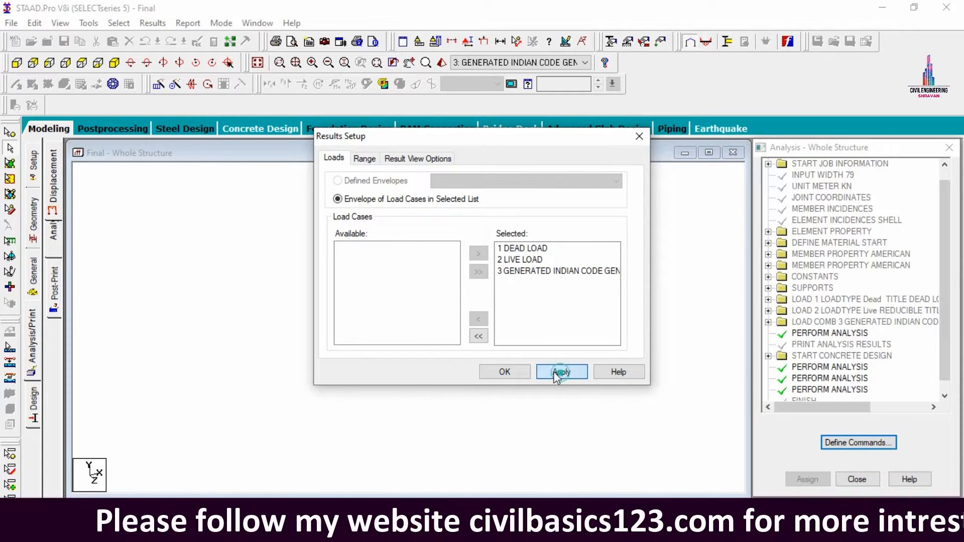
pyautogui.click(515, 370)
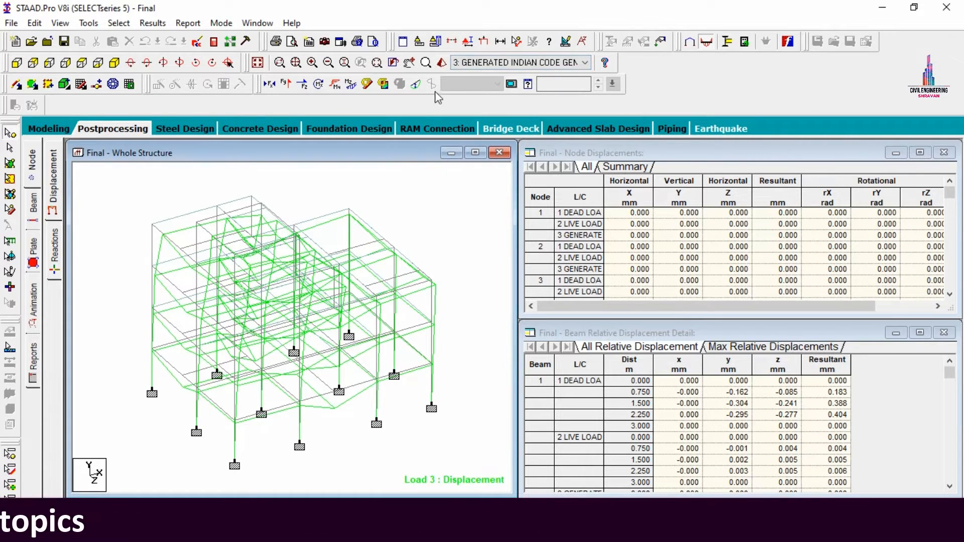
# Hide the displacement diagram and view the Shear Y and Bending Z diagrams for load case 3, hiding each after viewing
pyautogui.click(416, 84)
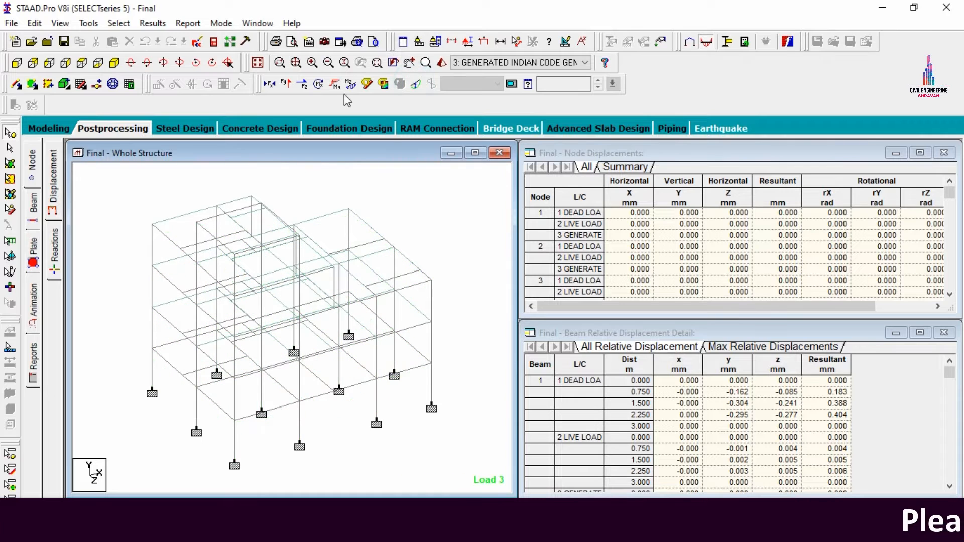
pyautogui.click(286, 84)
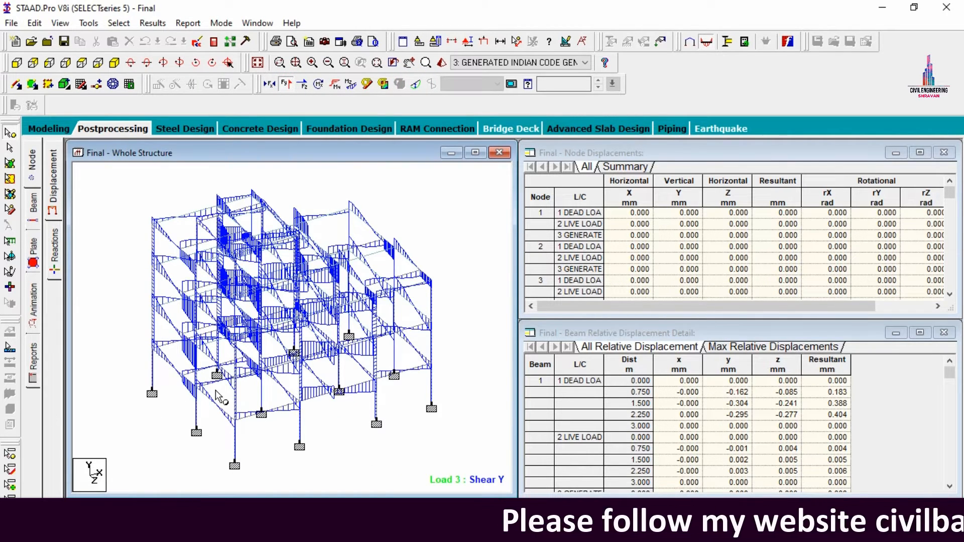
pyautogui.click(284, 84)
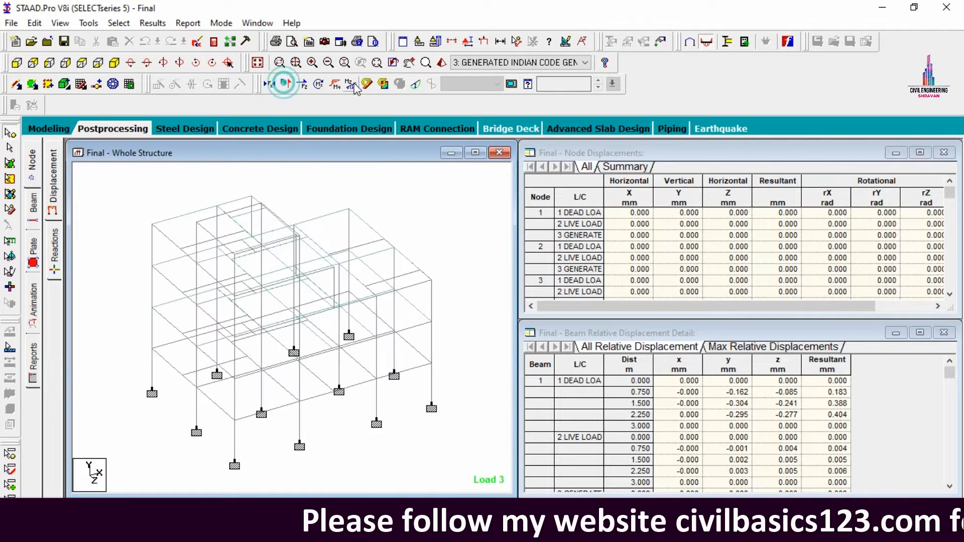
pyautogui.click(335, 84)
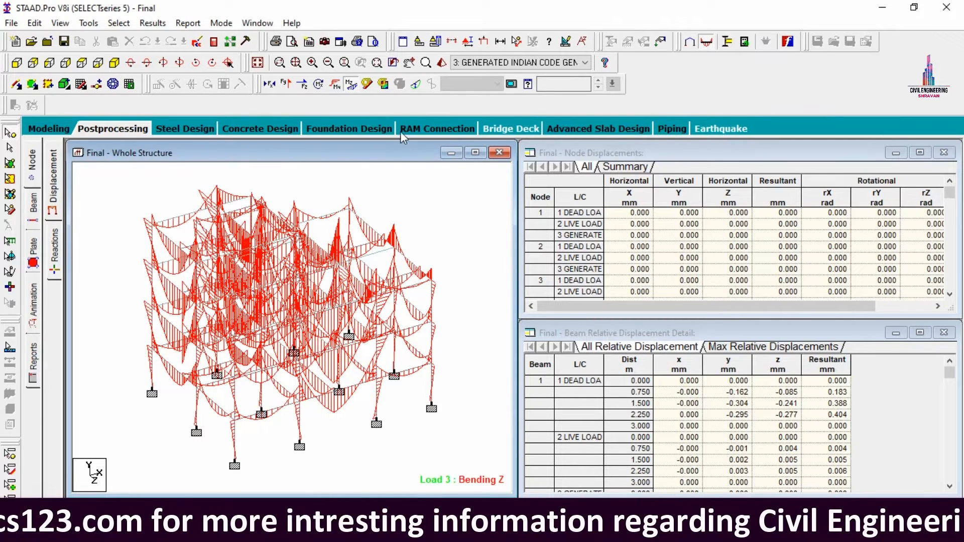
pyautogui.click(351, 84)
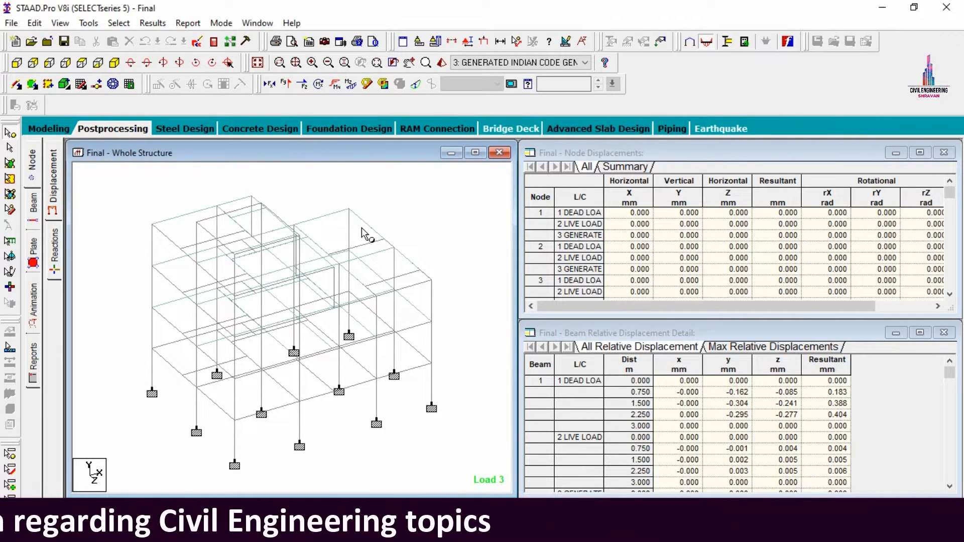
# Display the plate stress contours for load case 3 with the Max Absolute stress type and normal fill
pyautogui.click(33, 249)
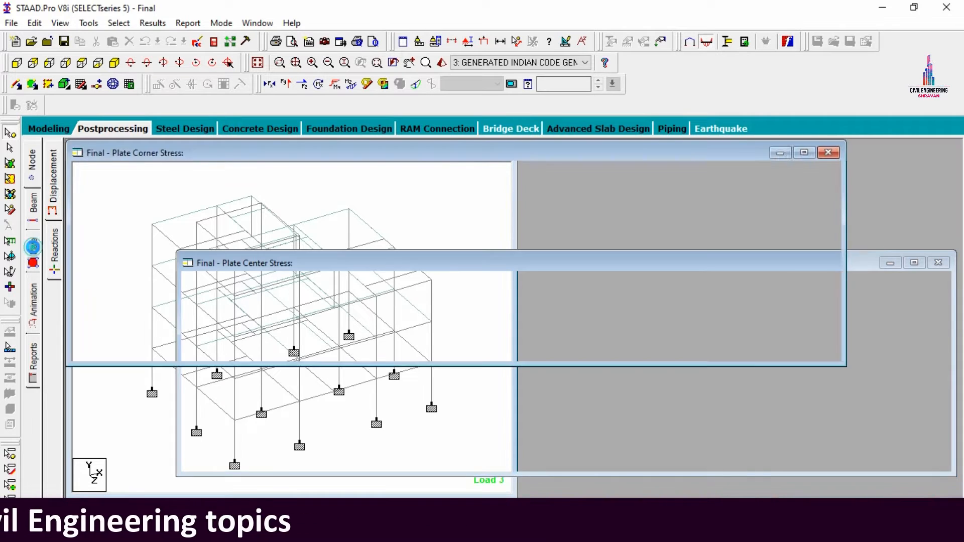
pyautogui.click(444, 124)
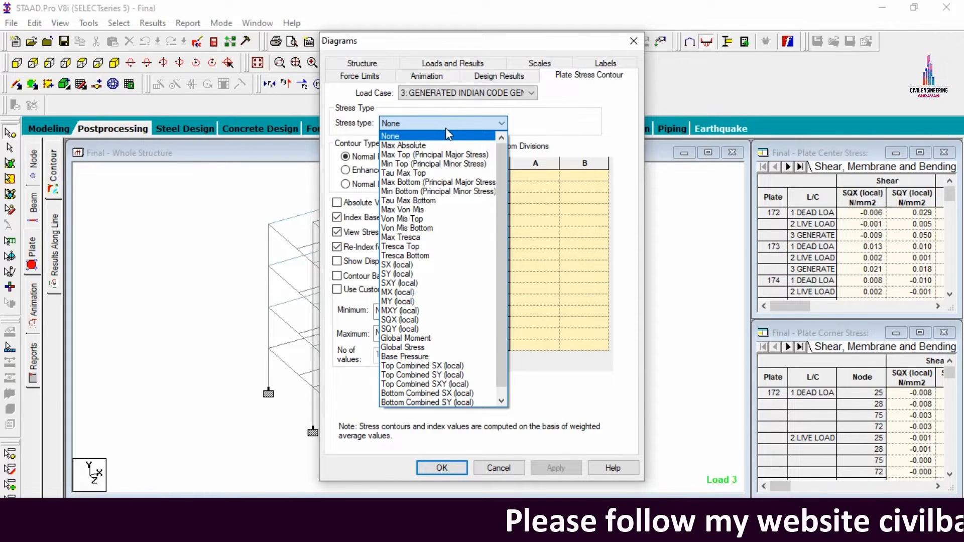
pyautogui.click(437, 146)
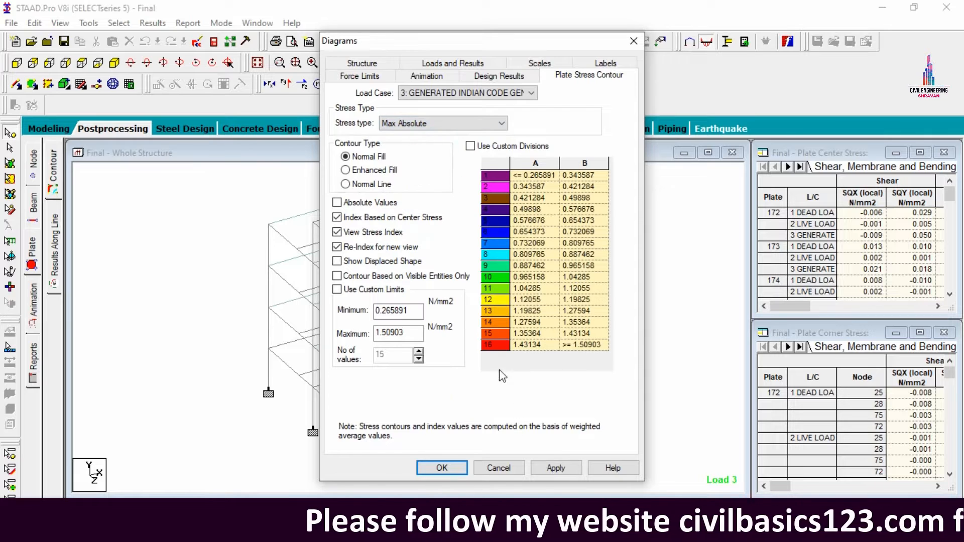
pyautogui.click(555, 467)
pyautogui.click(442, 468)
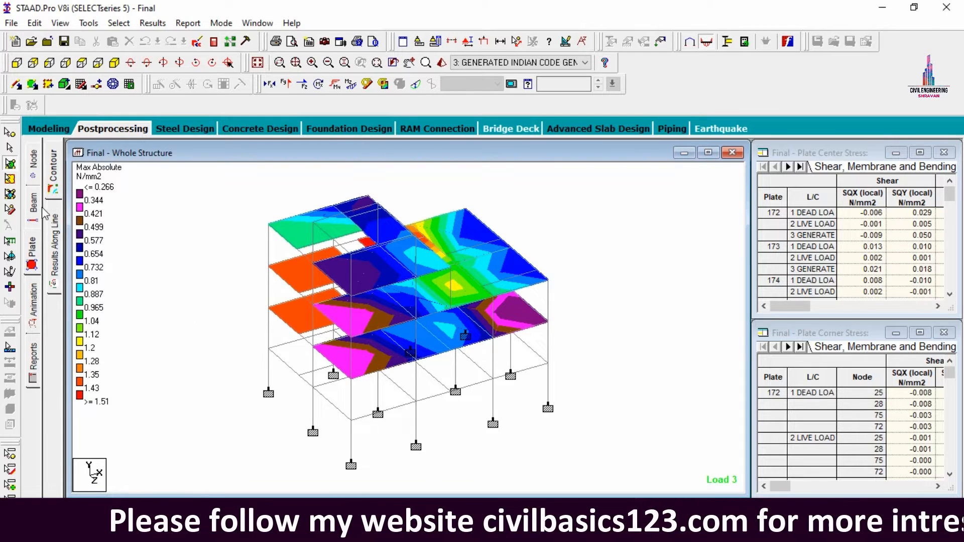
# Return to modeling and expand the START CONCRETE DESIGN commands in the concrete design settings for IS456
pyautogui.click(42, 130)
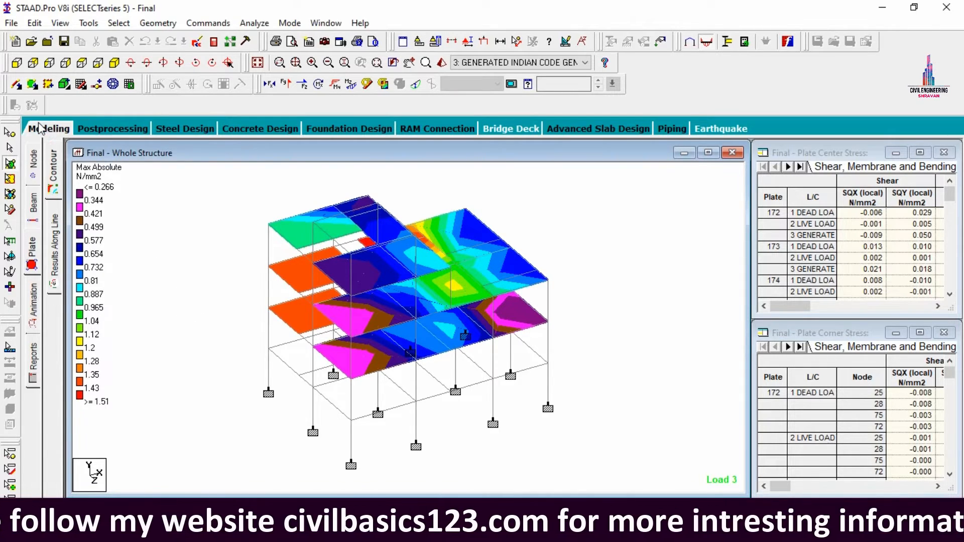
pyautogui.click(37, 402)
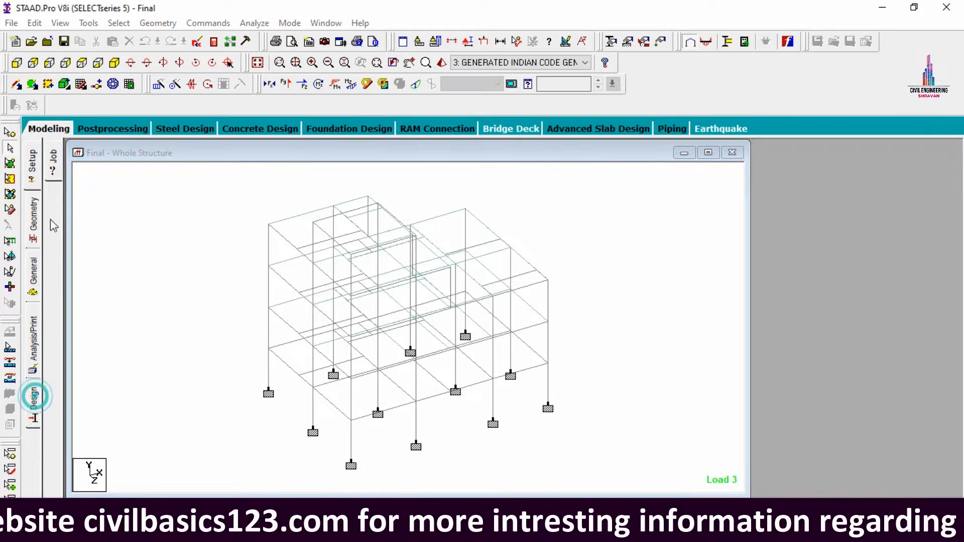
pyautogui.click(51, 221)
pyautogui.scroll(-1, 828, 272)
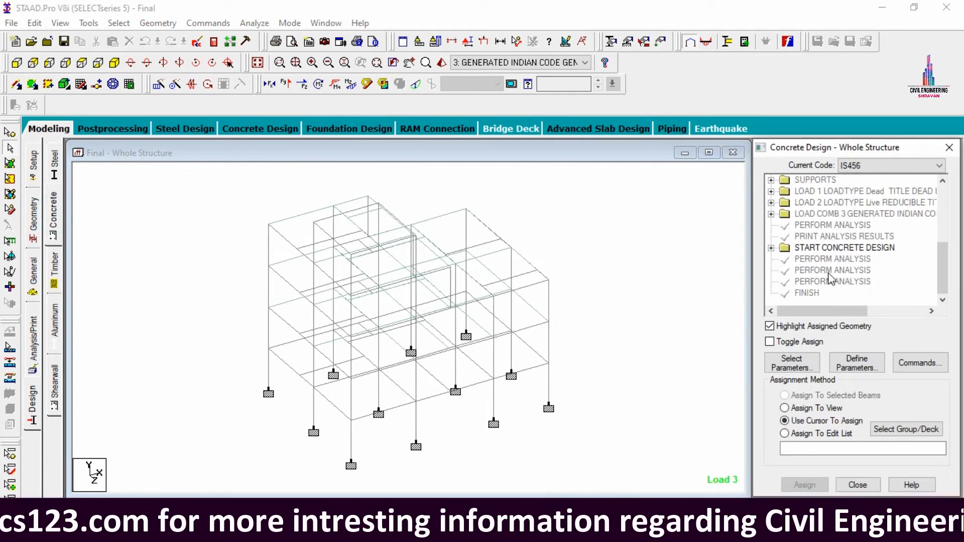
pyautogui.click(771, 248)
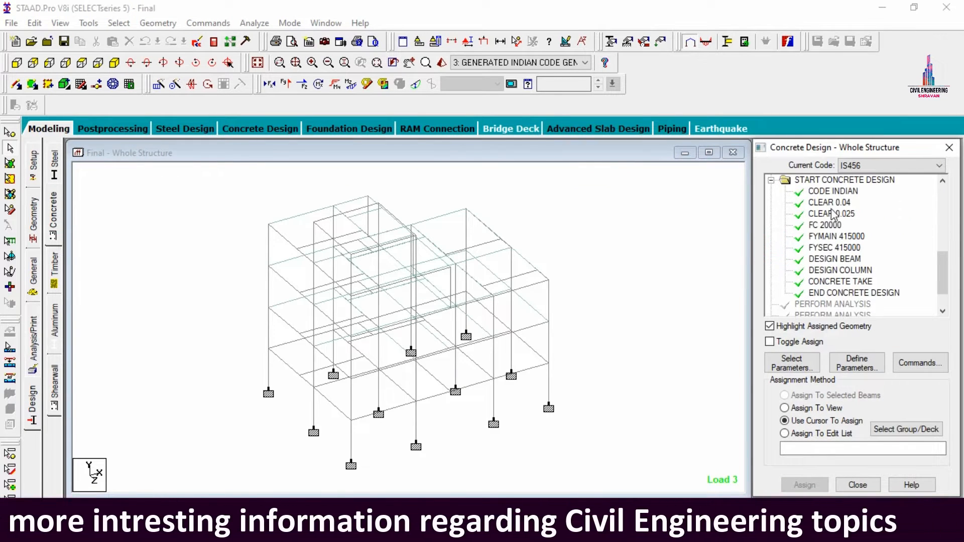
# Inspect the CODE INDIAN command and highlight the members assigned CLEAR 0.04, CLEAR 0.025, FC 20000 and FYMAIN 415000
pyautogui.click(833, 191)
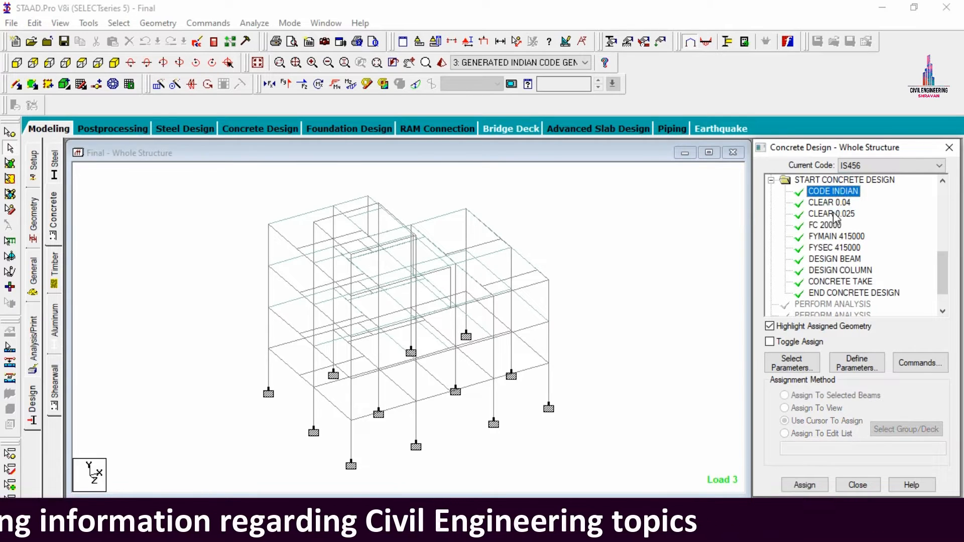
pyautogui.click(834, 202)
pyautogui.click(836, 215)
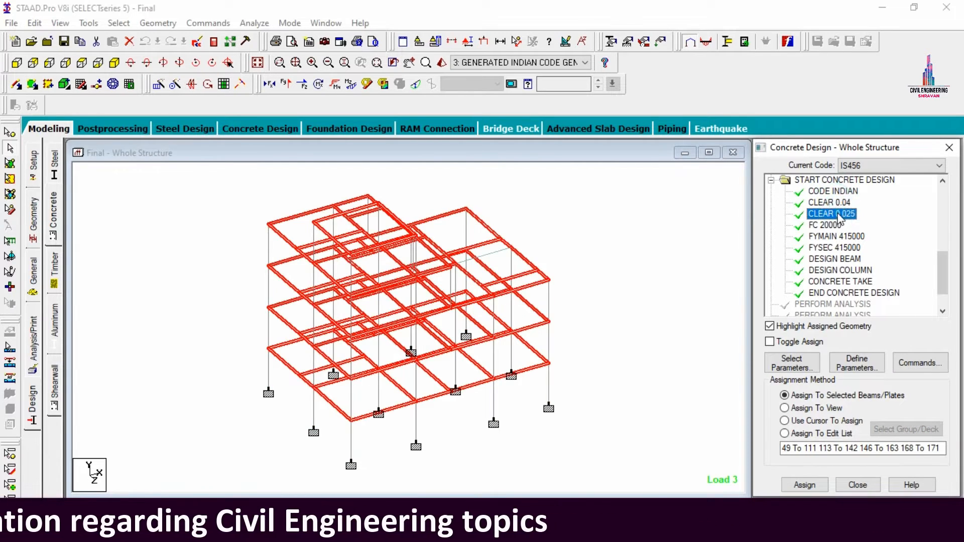
pyautogui.click(835, 226)
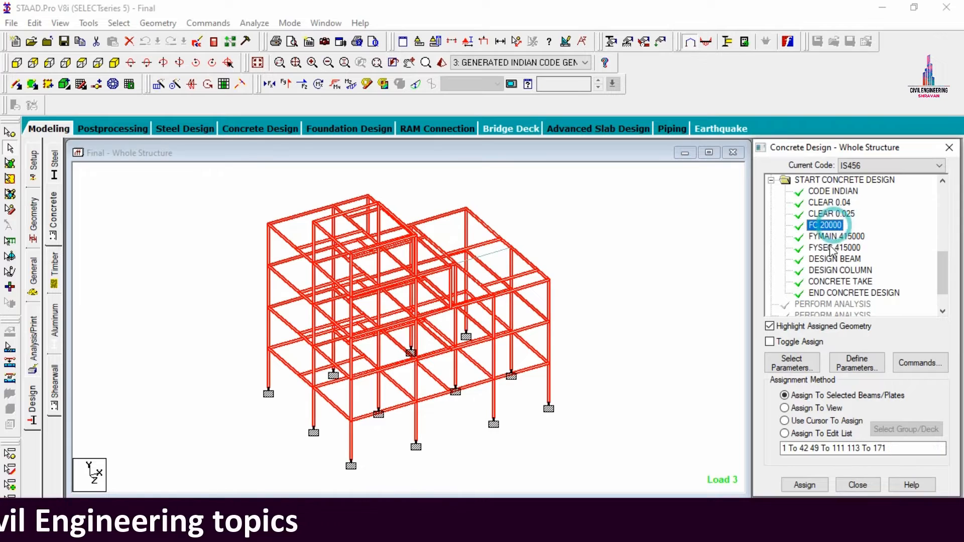
pyautogui.click(834, 237)
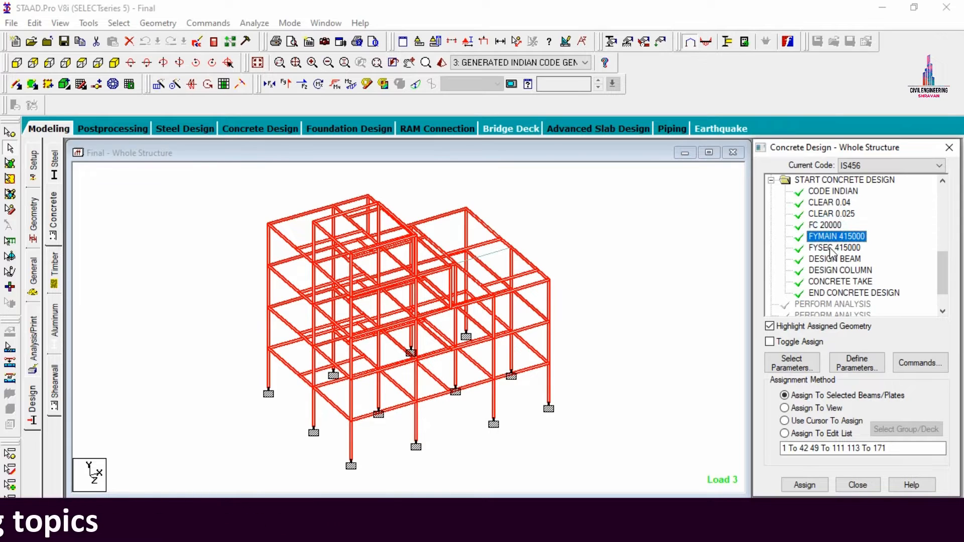
# Highlight the members assigned FYSEC 415000, DESIGN BEAM and DESIGN COLUMN, check the concrete take and end design commands, and clear the selection
pyautogui.click(832, 247)
pyautogui.click(833, 259)
pyautogui.click(836, 271)
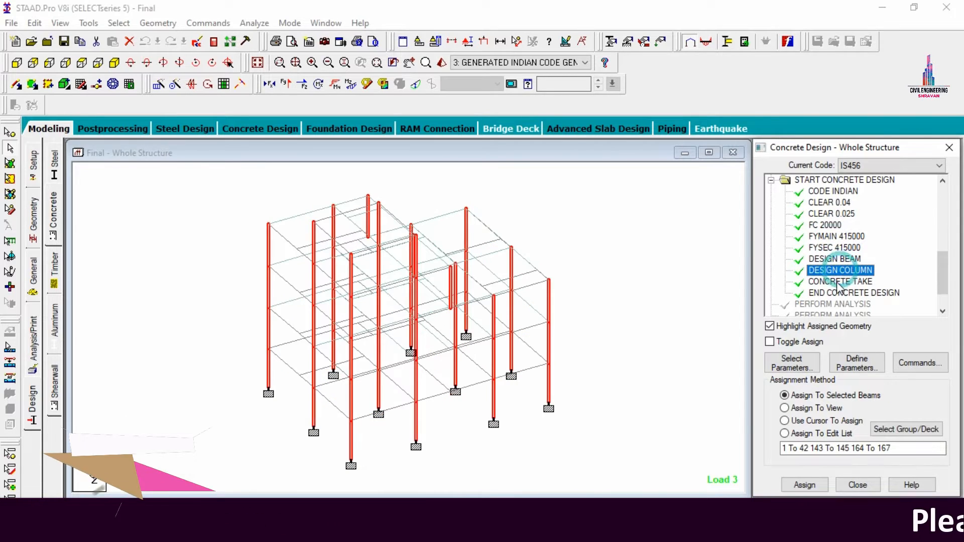
pyautogui.click(838, 282)
pyautogui.click(843, 292)
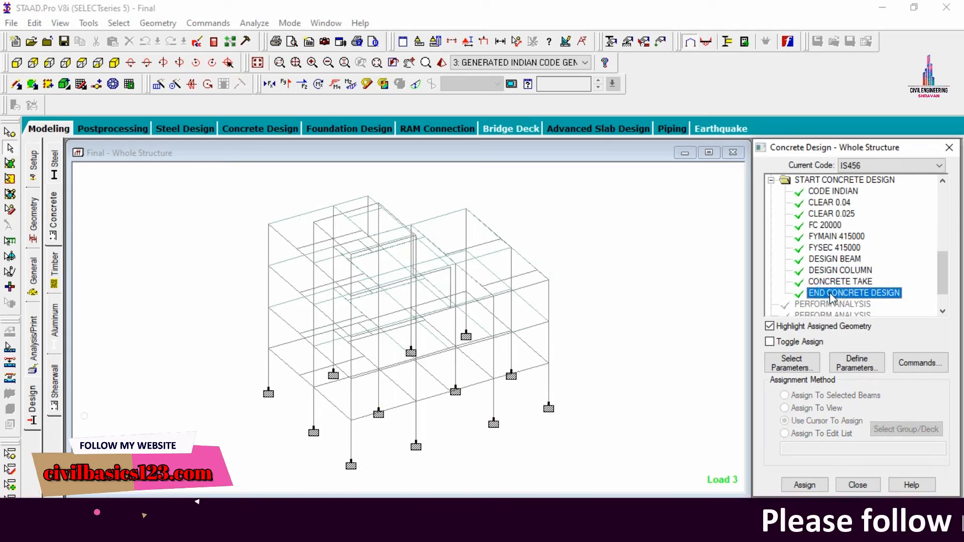
pyautogui.click(691, 230)
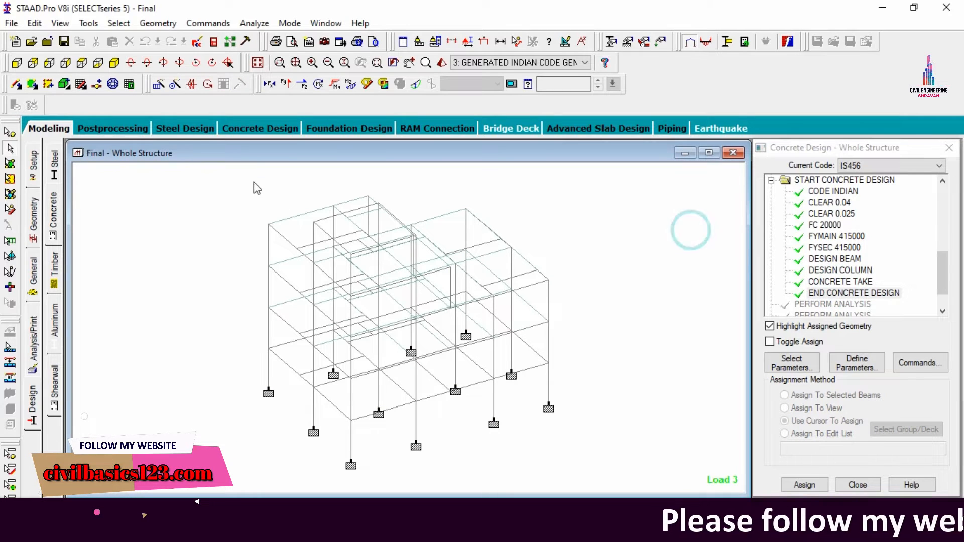
# Inspect the IS-456 concrete design details of rear upper-level beam 109 and first-level edge beam 57
pyautogui.doubleClick(445, 219)
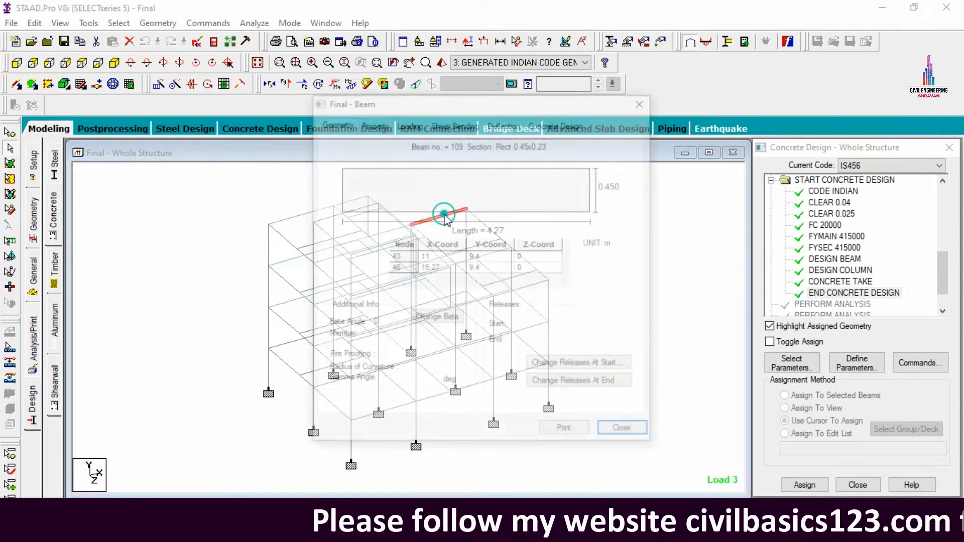
pyautogui.click(536, 123)
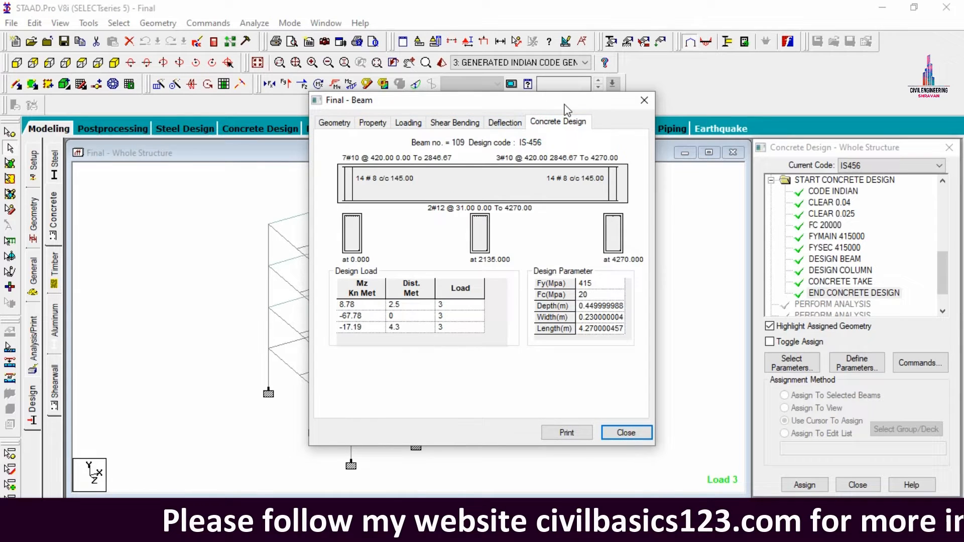
pyautogui.click(642, 100)
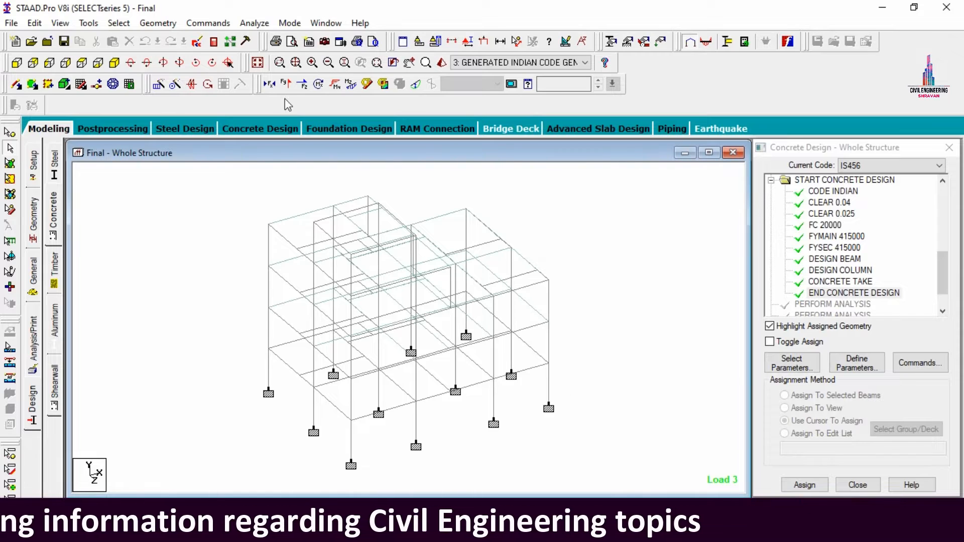
pyautogui.doubleClick(531, 366)
pyautogui.click(554, 122)
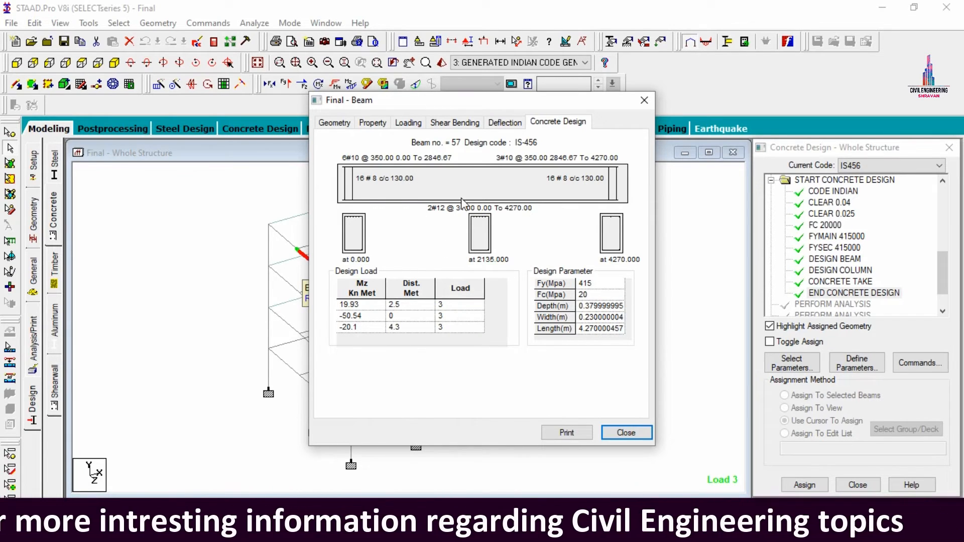
pyautogui.click(645, 101)
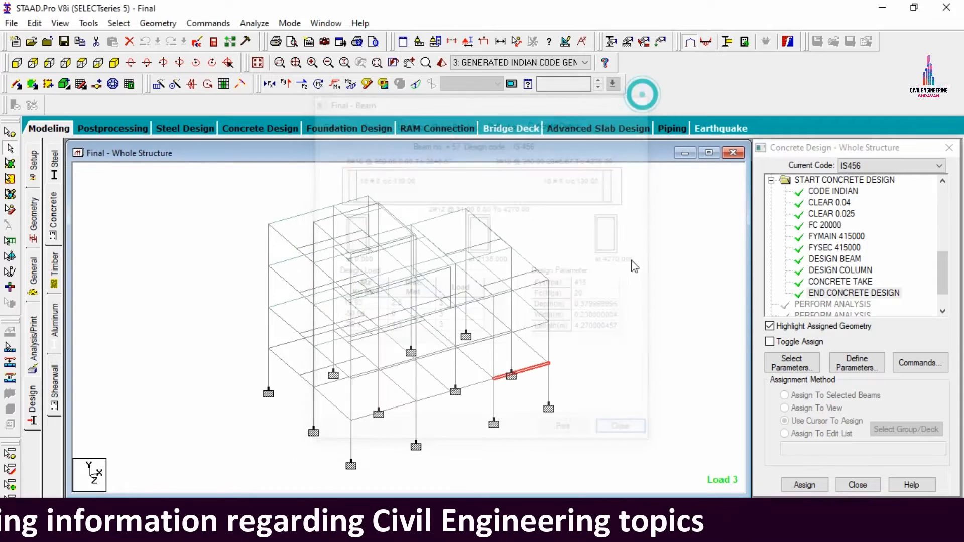
# Check the concrete design reinforcement details of second-level edge beam 86, directly above beam 57, and clear the selection
pyautogui.click(536, 331)
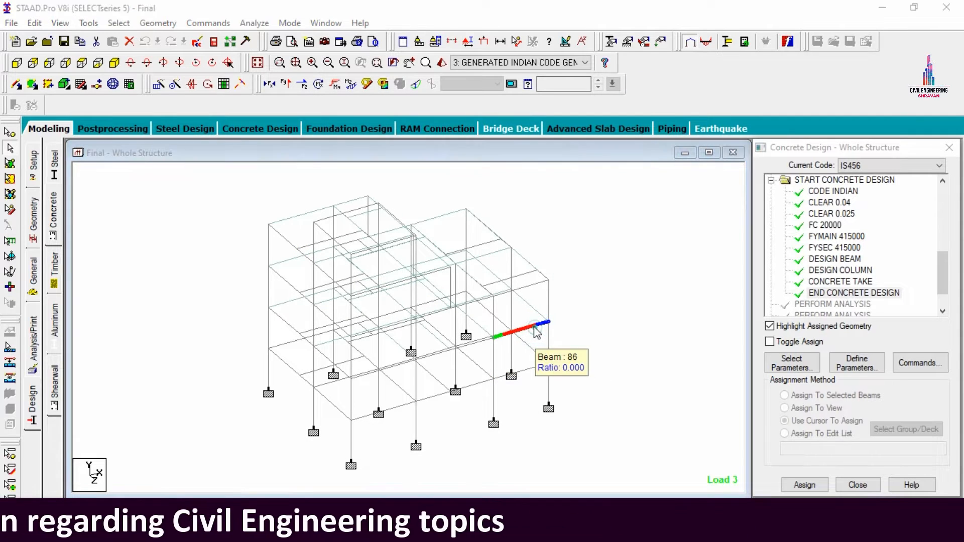
pyautogui.doubleClick(536, 332)
pyautogui.click(558, 121)
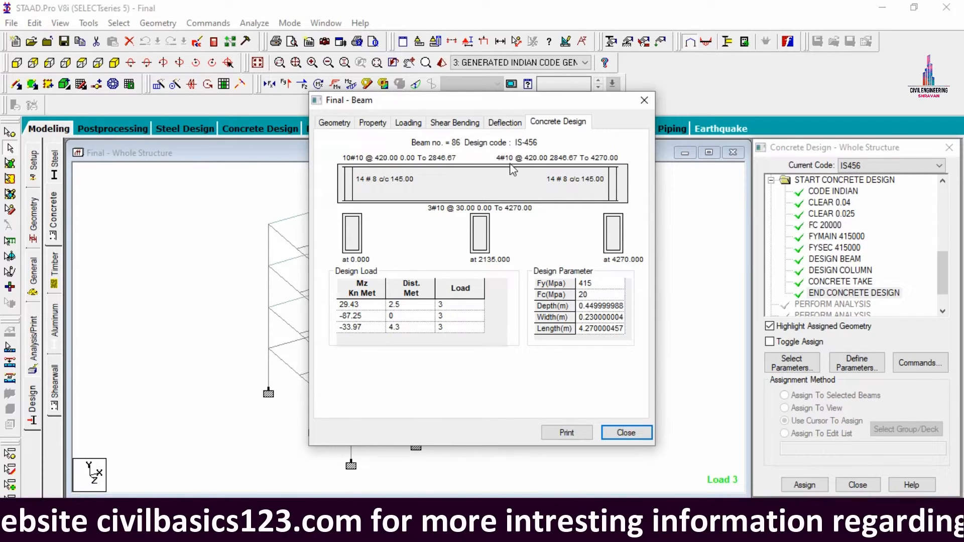
pyautogui.click(645, 100)
pyautogui.click(584, 230)
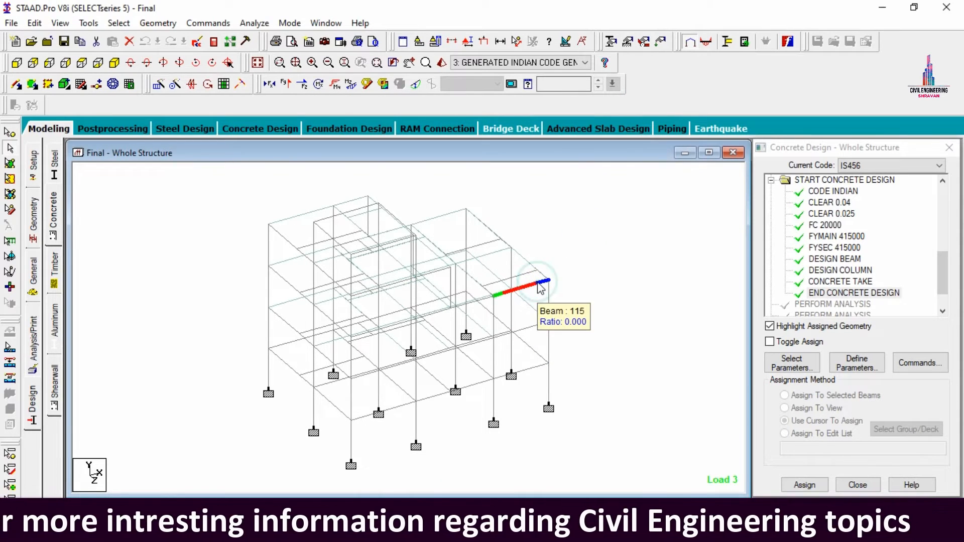
# Inspect the concrete design of third-level edge beam 115, moving its details window aside to reveal the highlighted beam in the frame
pyautogui.doubleClick(541, 284)
pyautogui.click(581, 123)
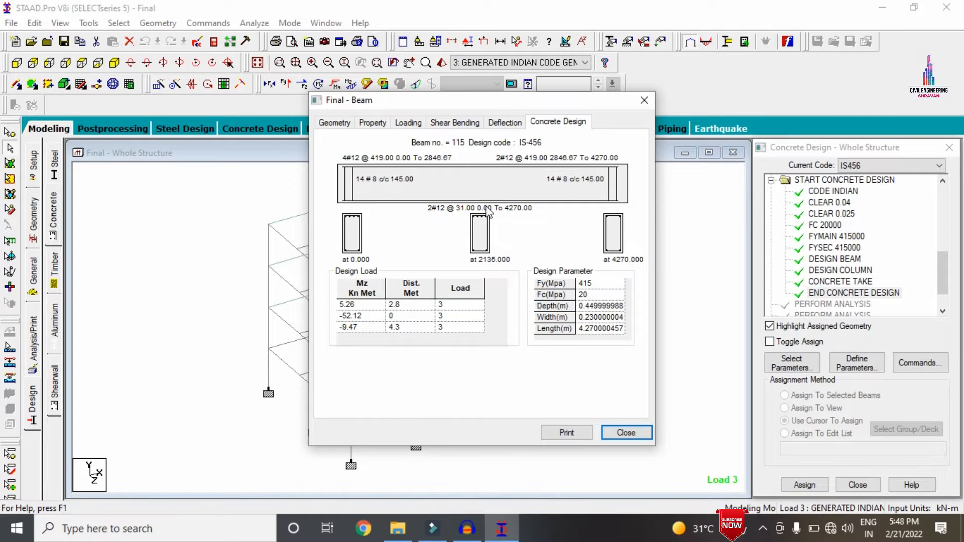
pyautogui.moveTo(482, 102); pyautogui.dragTo(697, 87)
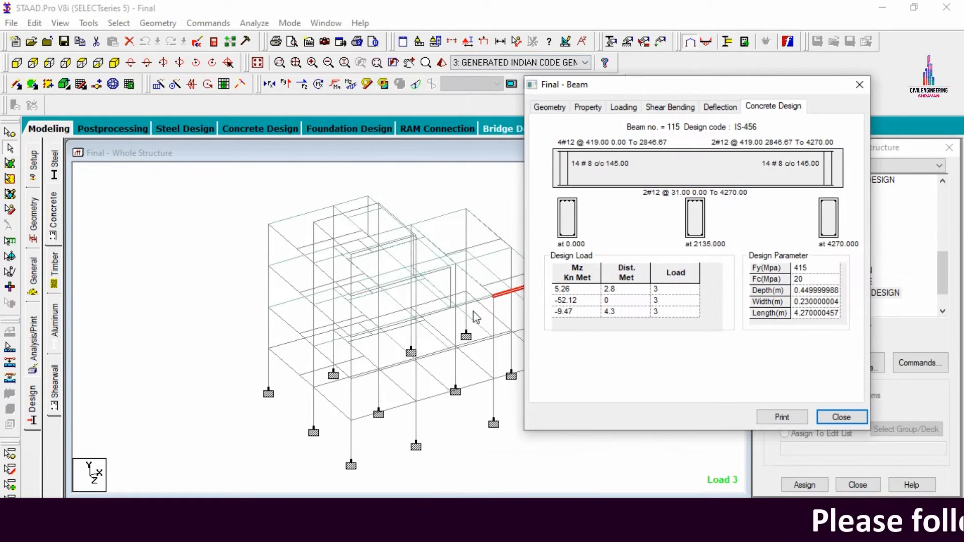
pyautogui.moveTo(640, 81); pyautogui.dragTo(694, 85)
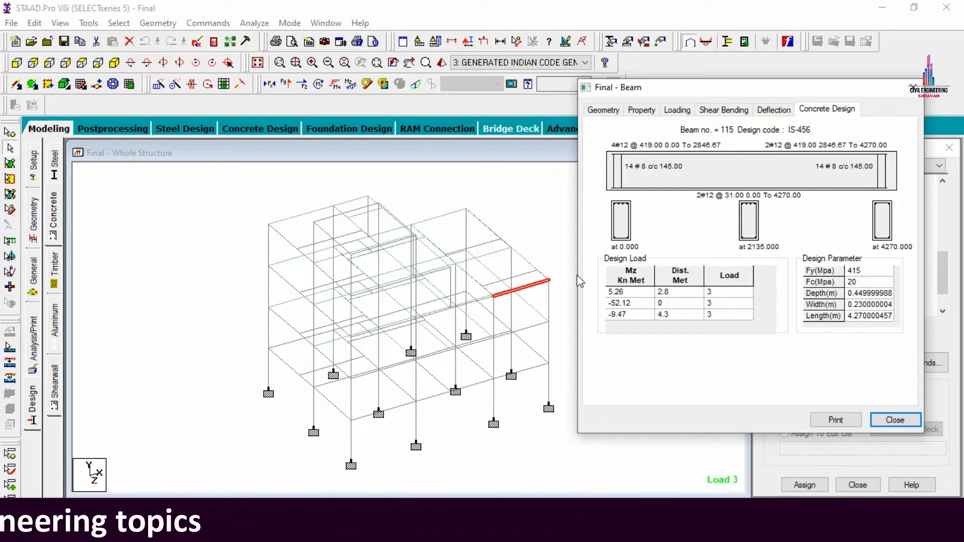
pyautogui.click(913, 87)
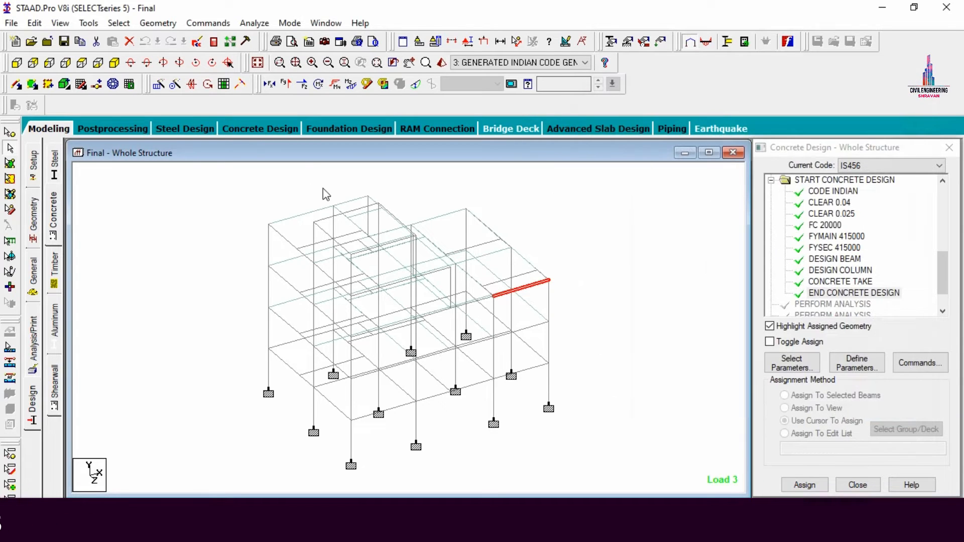
# Compare the concrete design reinforcement of the two rear roof beams, 147 and 146
pyautogui.doubleClick(354, 208)
pyautogui.click(545, 130)
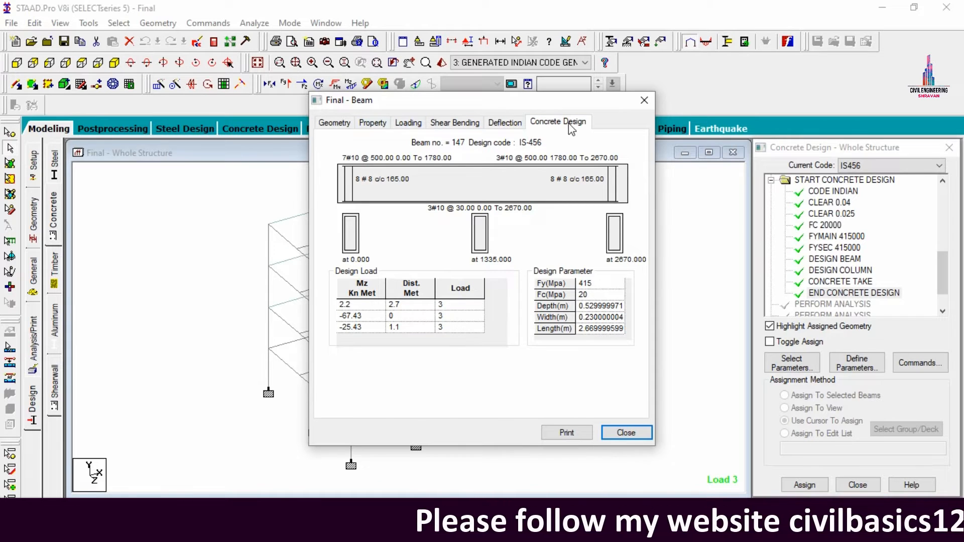
pyautogui.click(637, 101)
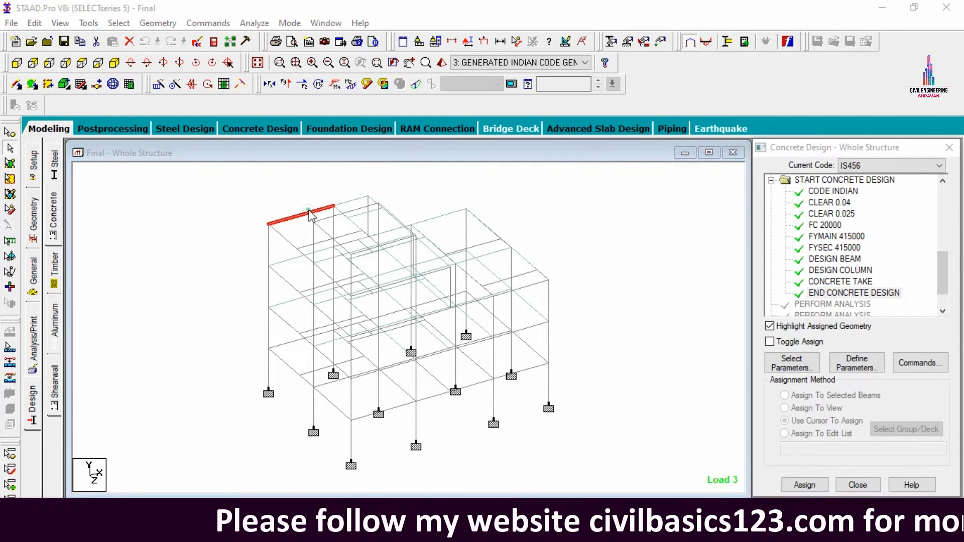
pyautogui.doubleClick(290, 216)
pyautogui.click(552, 125)
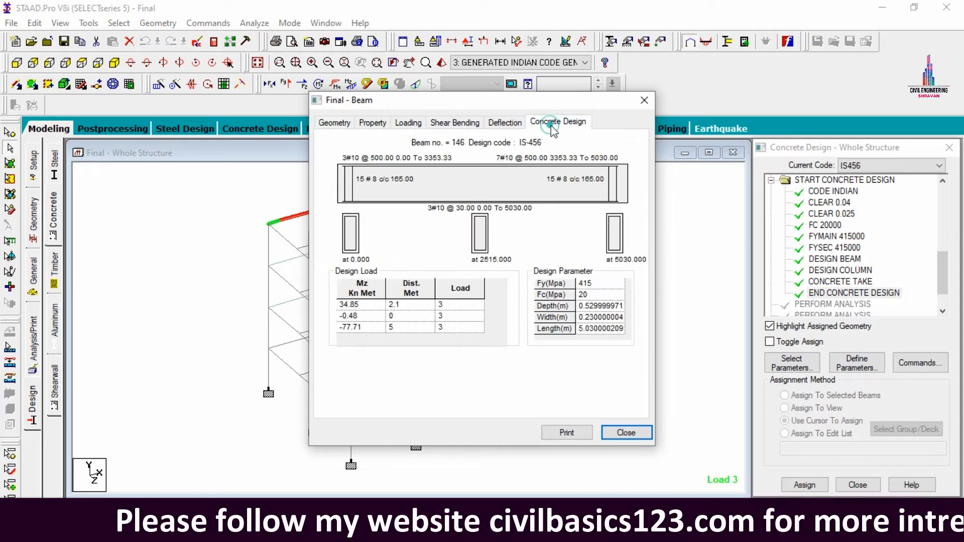
pyautogui.click(645, 101)
# Inspect the concrete design of beams 107 and 78, located one and two levels below roof beam 146, reopening beam 78 once
pyautogui.doubleClick(285, 265)
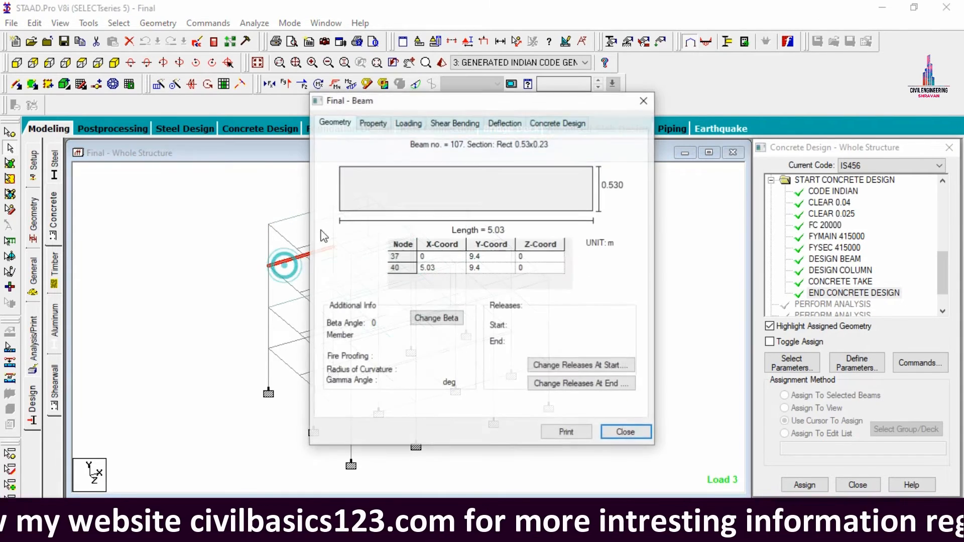
pyautogui.click(550, 126)
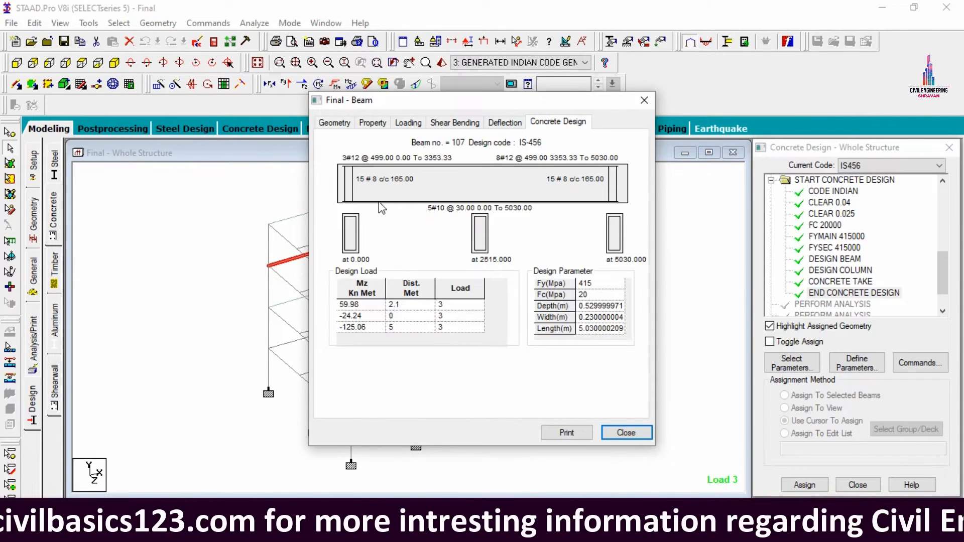
pyautogui.click(645, 101)
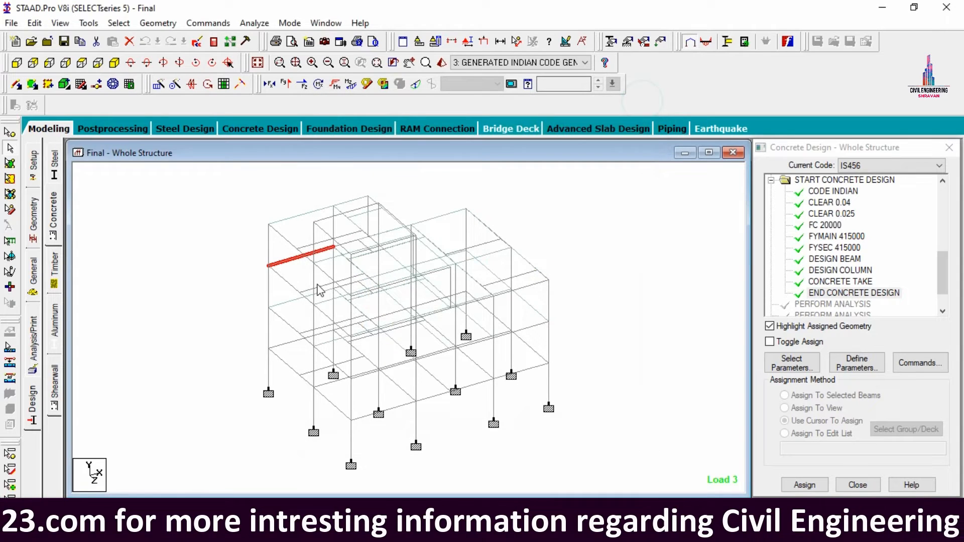
pyautogui.doubleClick(290, 305)
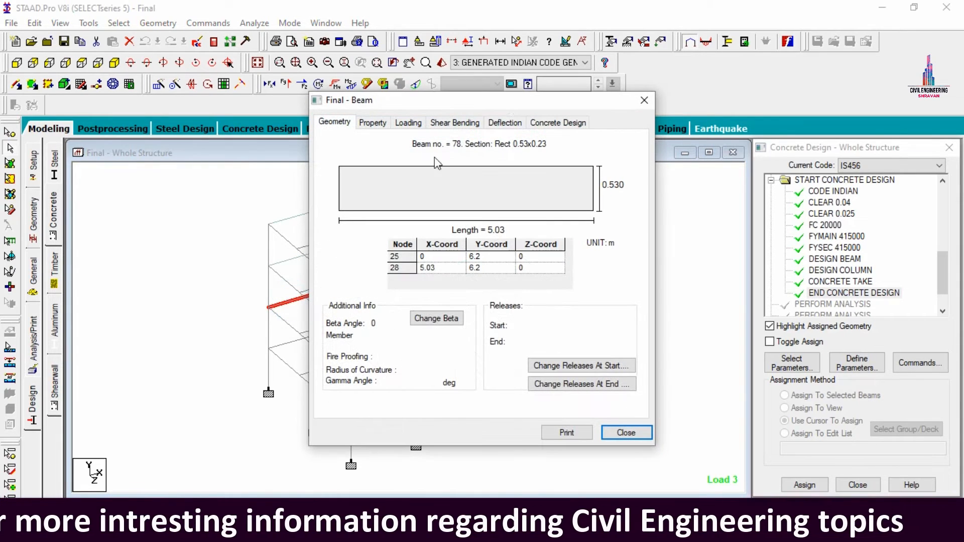
pyautogui.click(566, 125)
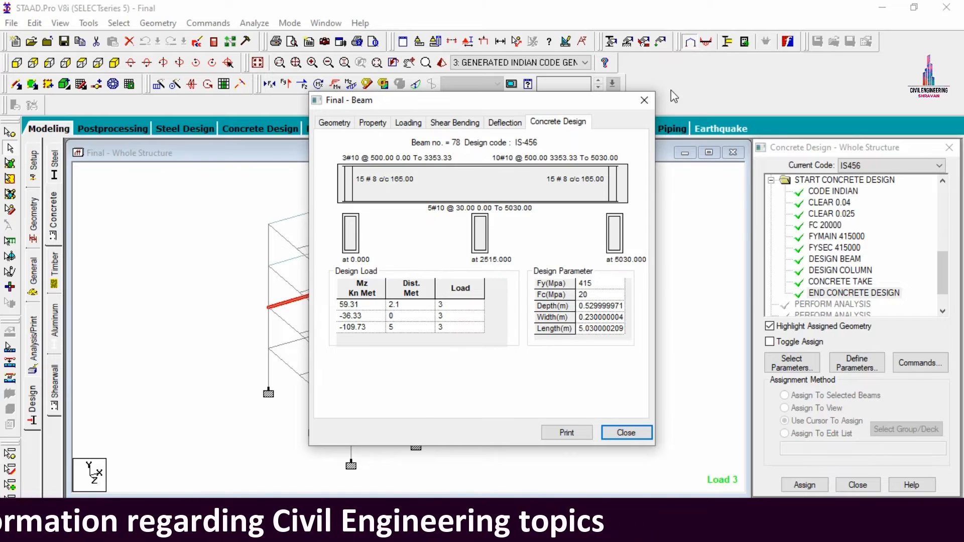
pyautogui.click(644, 101)
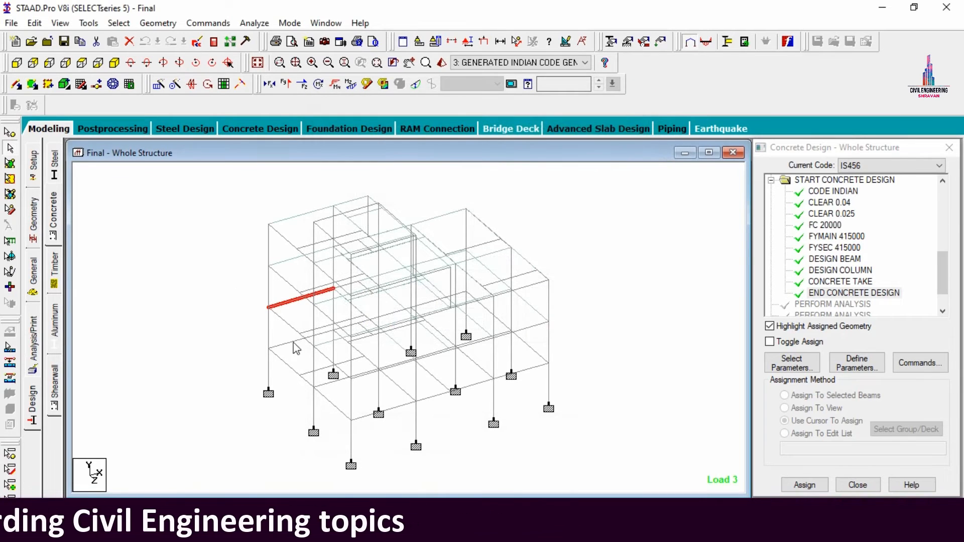
pyautogui.doubleClick(290, 305)
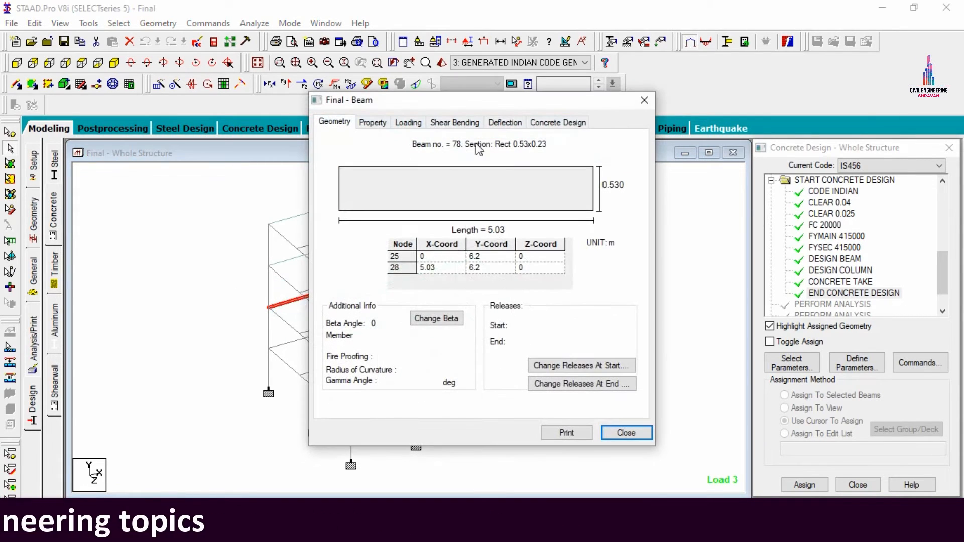
pyautogui.click(558, 122)
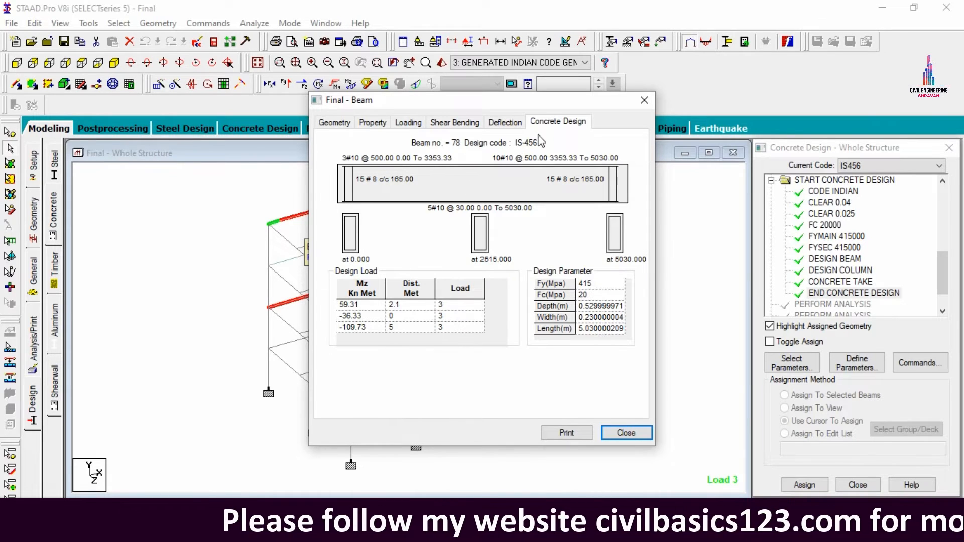
pyautogui.click(644, 101)
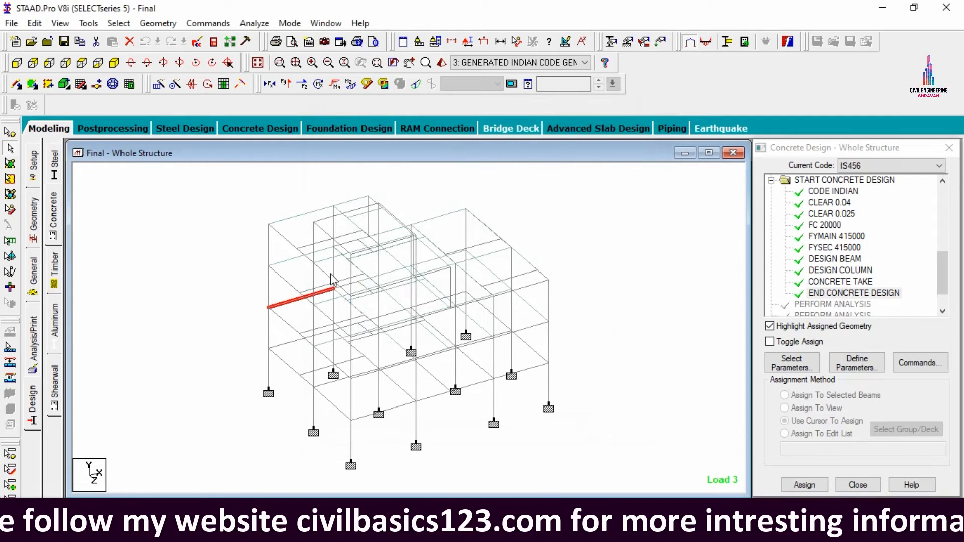
# Inspect the concrete design details of second-level side beam 94 and upper-level side beam 122
pyautogui.doubleClick(523, 305)
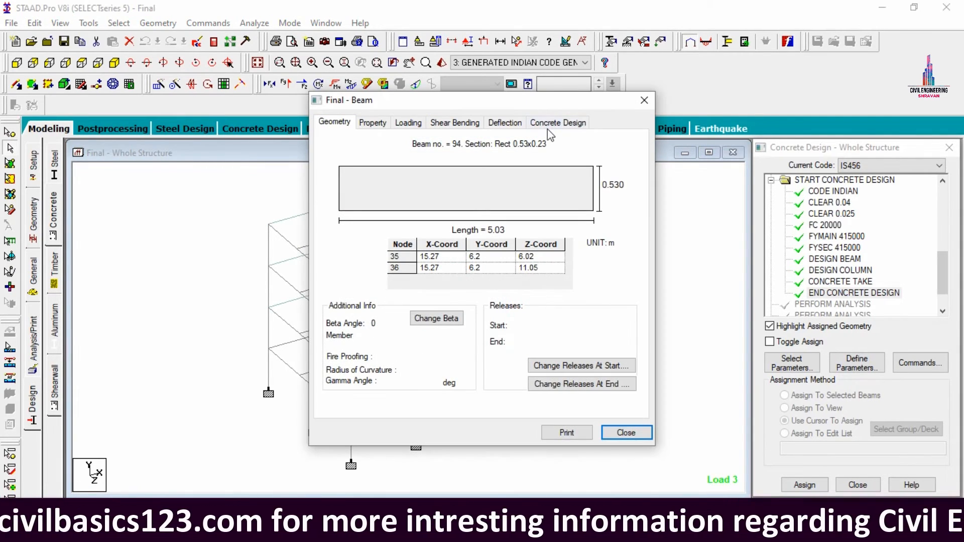
pyautogui.click(554, 123)
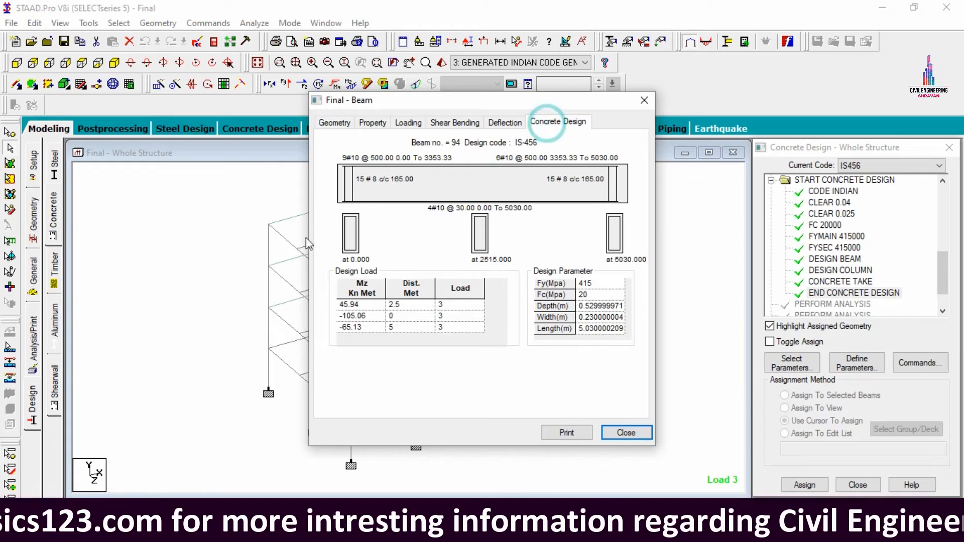
pyautogui.click(643, 101)
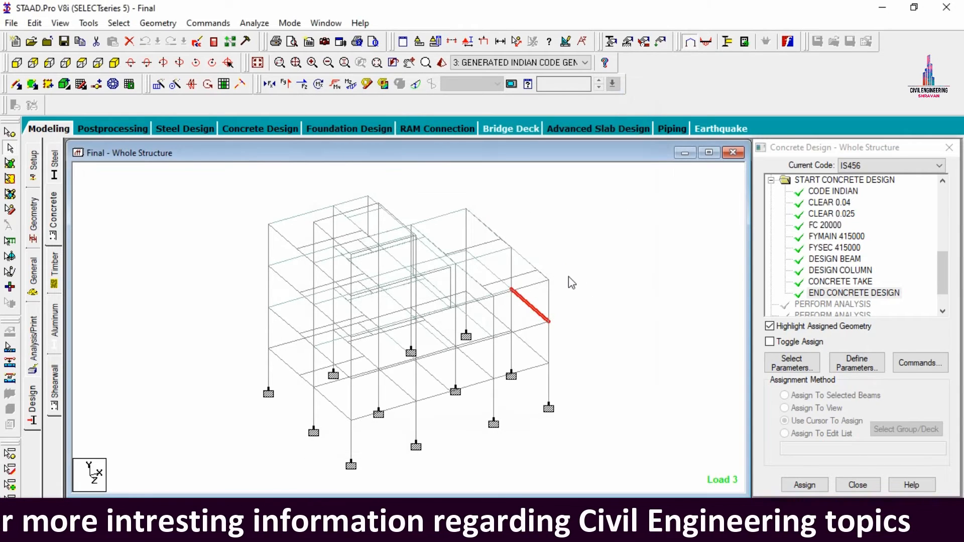
pyautogui.doubleClick(484, 223)
pyautogui.click(558, 121)
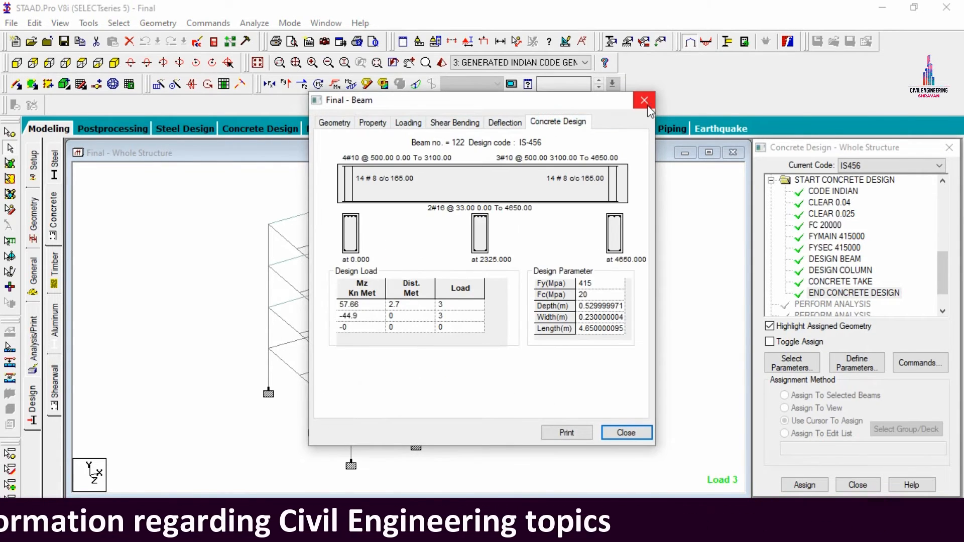
pyautogui.click(644, 100)
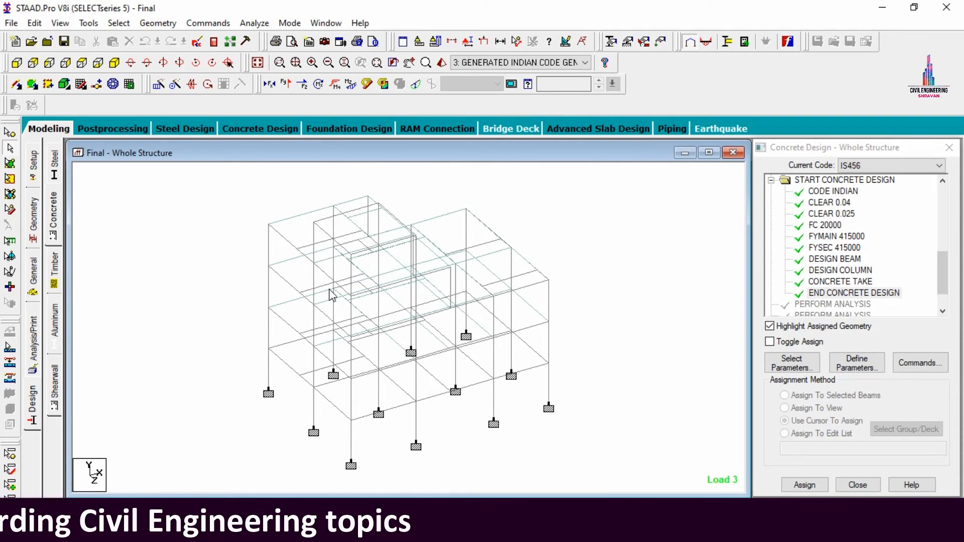
# Inspect the IS-456 concrete design details of base columns 12 and 9, beneath the two ends of beam 57
pyautogui.doubleClick(551, 390)
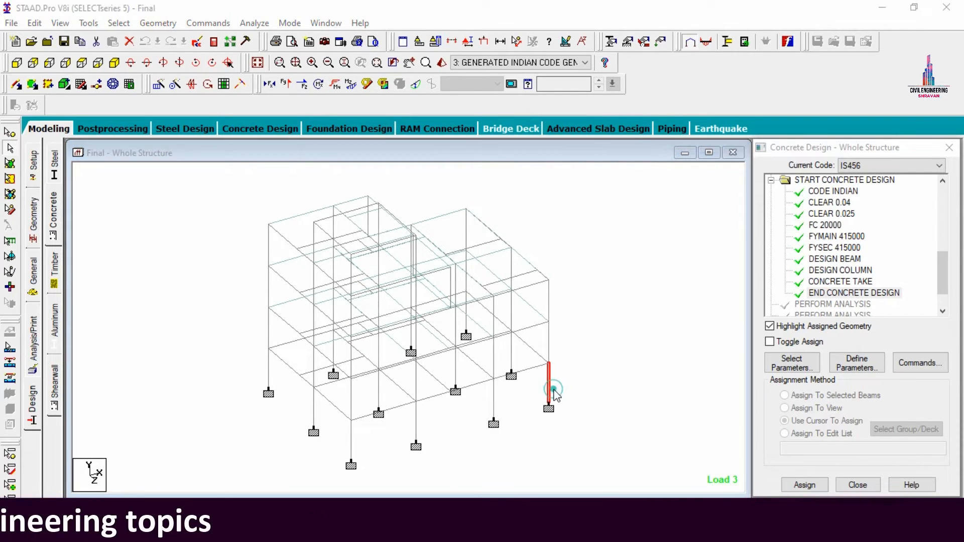
pyautogui.click(559, 122)
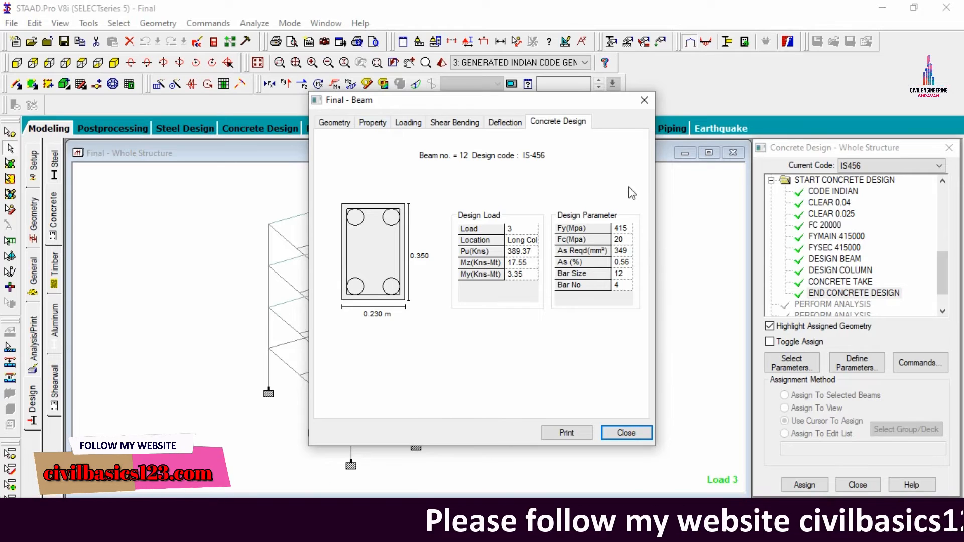
pyautogui.click(649, 99)
pyautogui.doubleClick(493, 401)
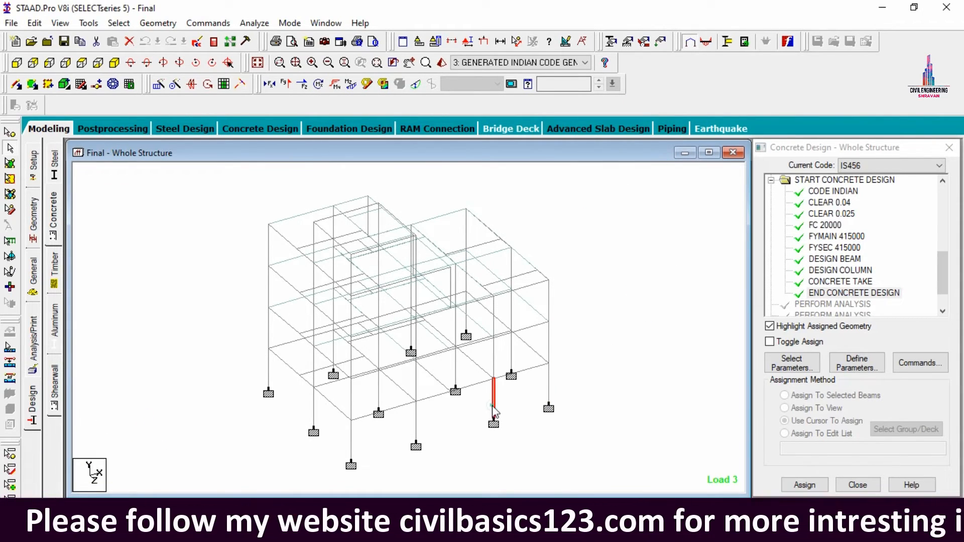
pyautogui.click(578, 121)
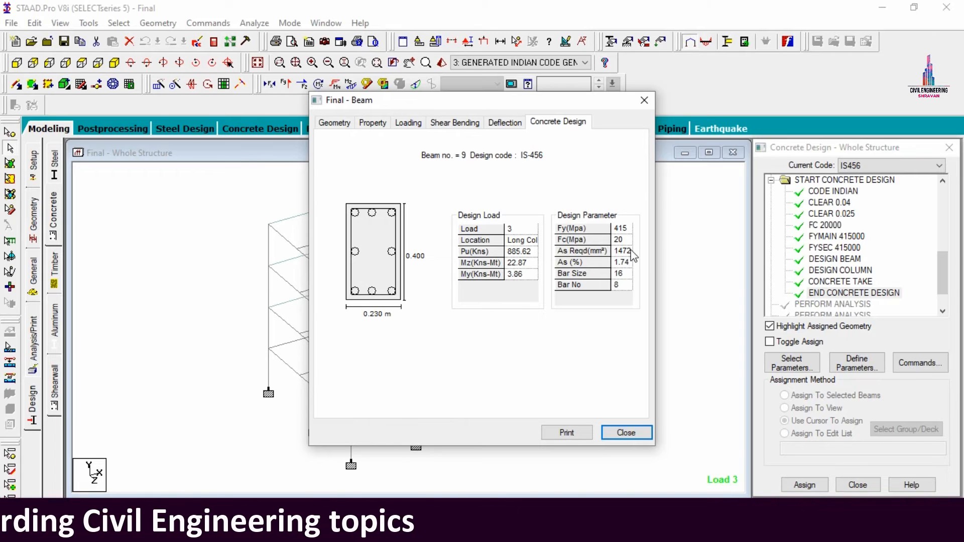
pyautogui.click(634, 432)
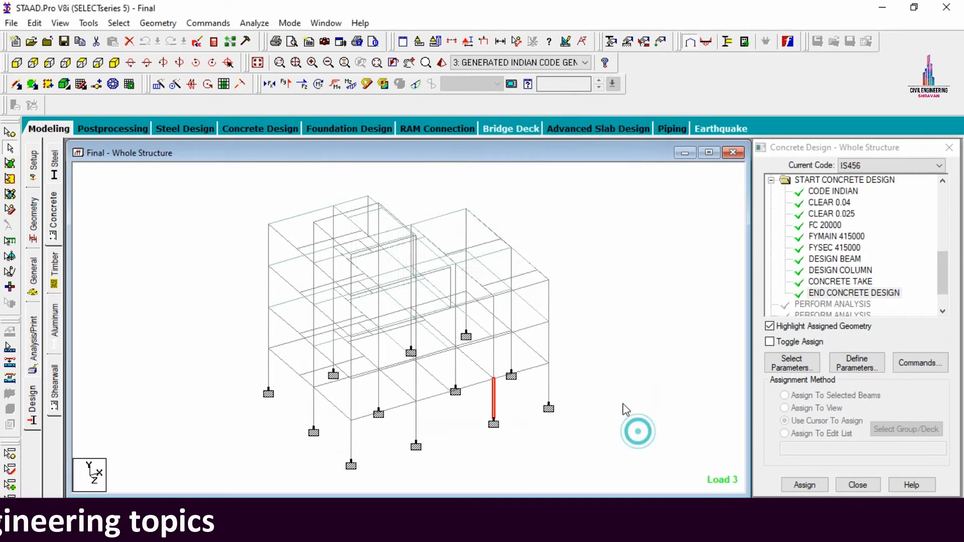
# Inspect the IS-456 concrete design details of base column 7, in the rear part of the frame
pyautogui.doubleClick(411, 332)
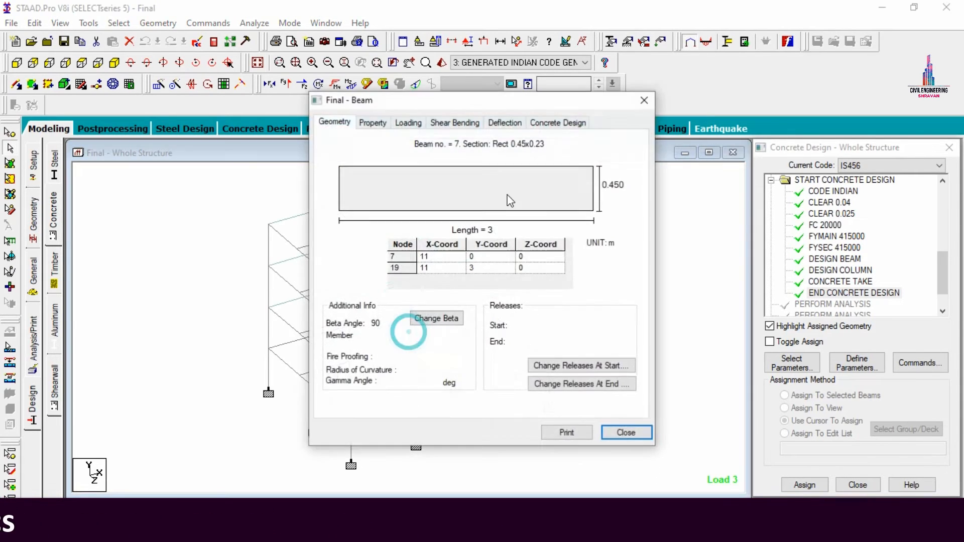
pyautogui.click(557, 122)
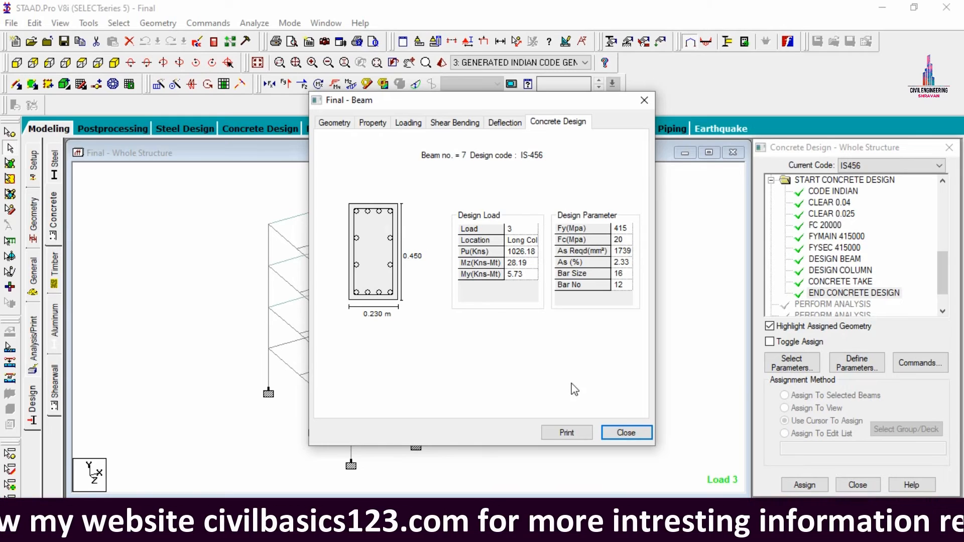
pyautogui.click(628, 434)
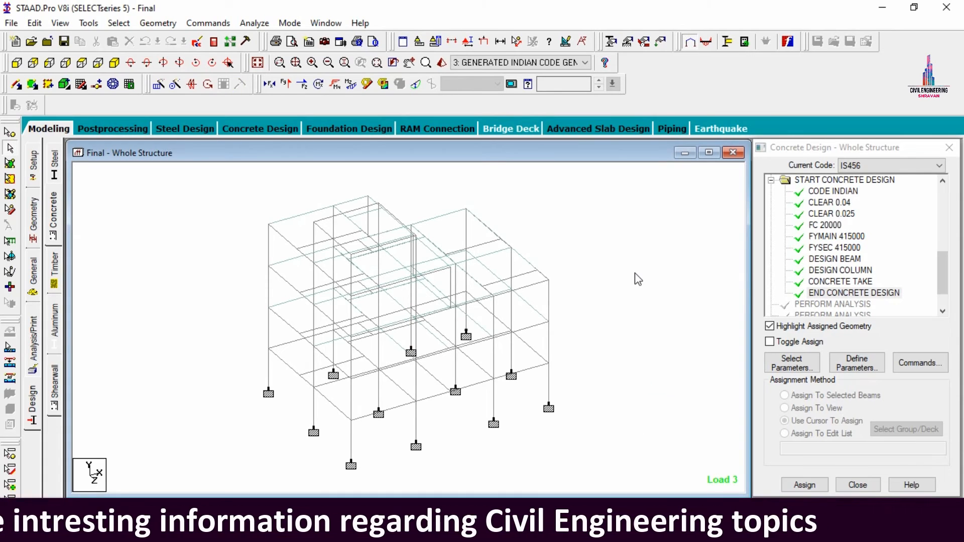
# Open the analysis output report and review the joint displacements in its analysis results
pyautogui.click(213, 42)
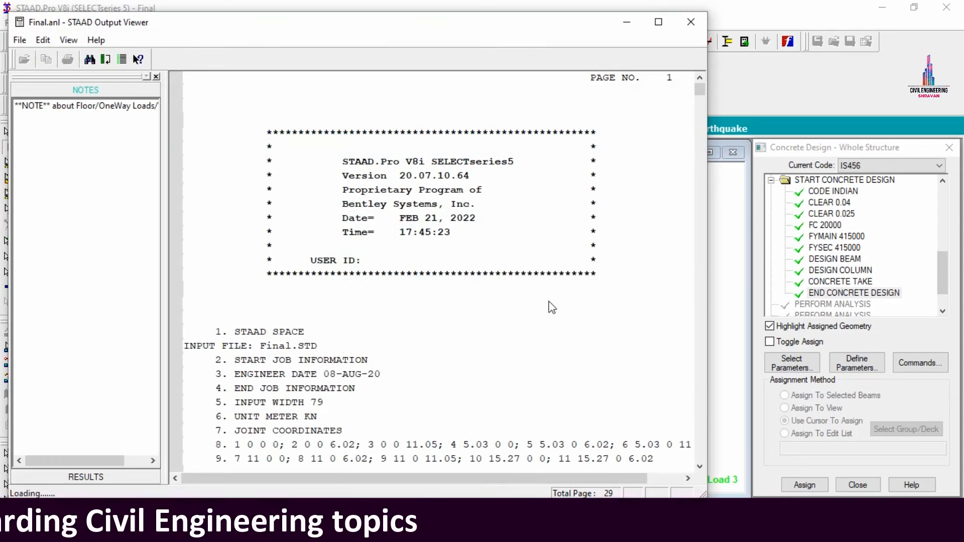
pyautogui.click(75, 467)
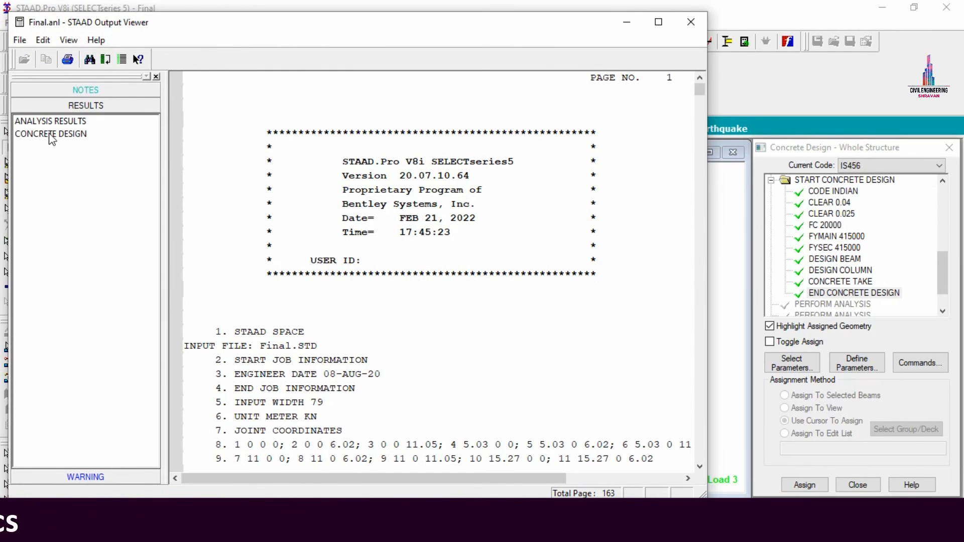
pyautogui.click(51, 134)
pyautogui.click(53, 121)
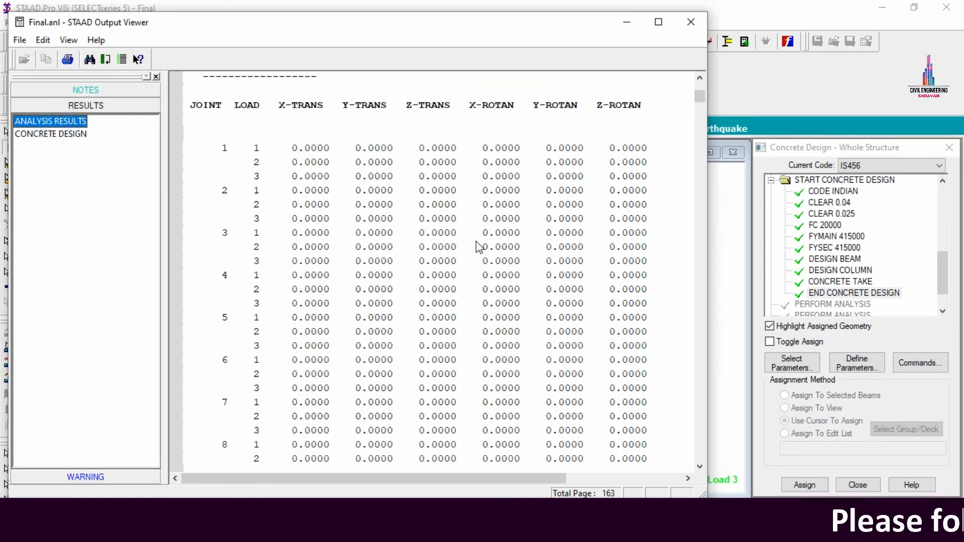
pyautogui.scroll(-20, 478, 247)
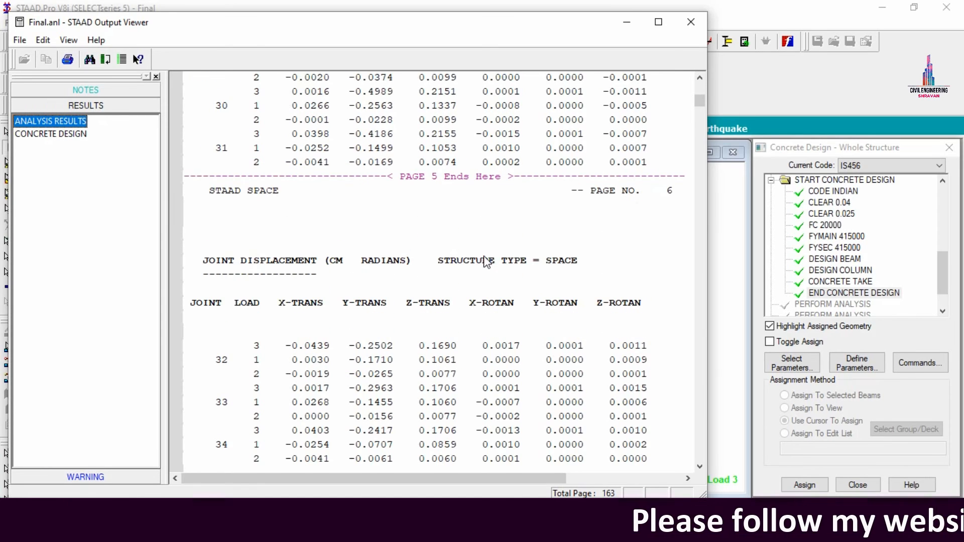
# Review the concrete design results in the output report from beam 49 through to the end of the report, and close it
pyautogui.click(48, 135)
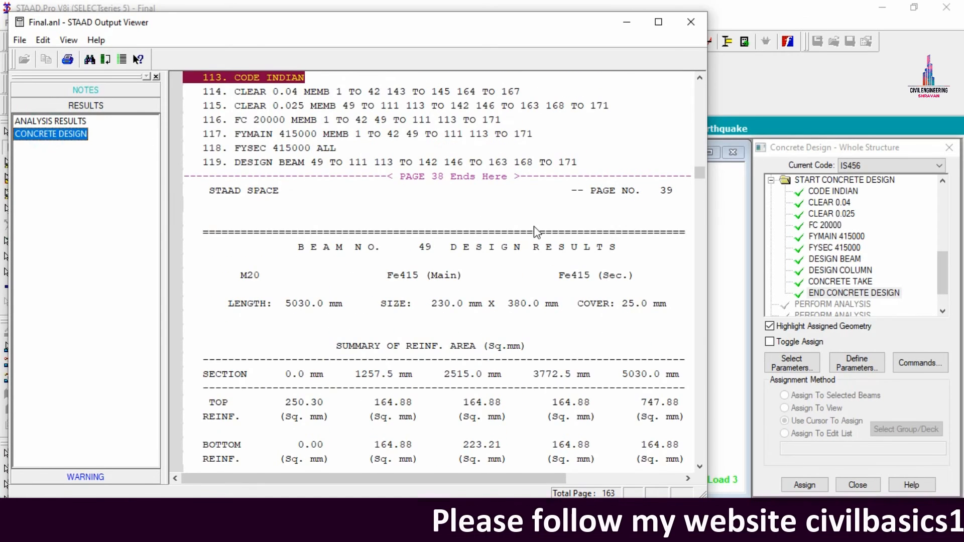
pyautogui.scroll(-6, 676, 153)
pyautogui.moveTo(704, 173); pyautogui.dragTo(686, 457)
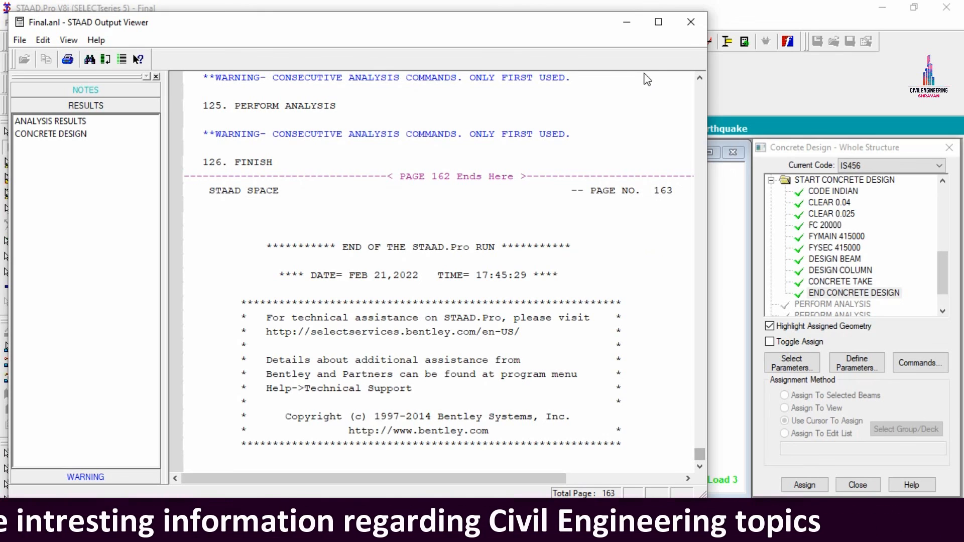
pyautogui.click(691, 21)
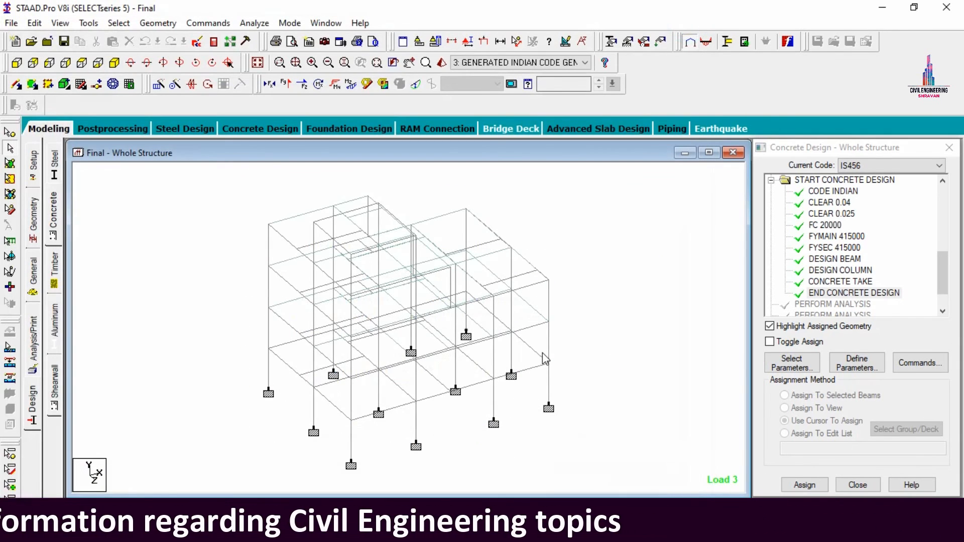